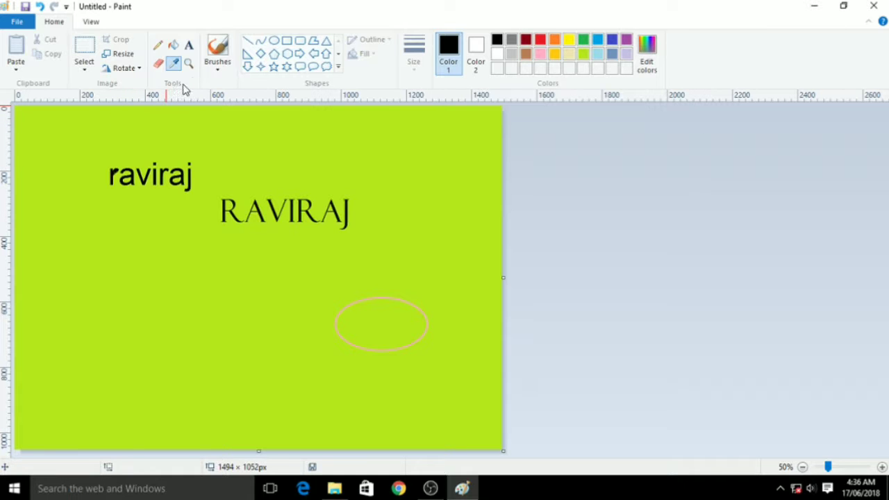
- Draw a thin black looping Pencil line over the uppercase name and fill the canvas background with bright blue
left_click(157, 45)
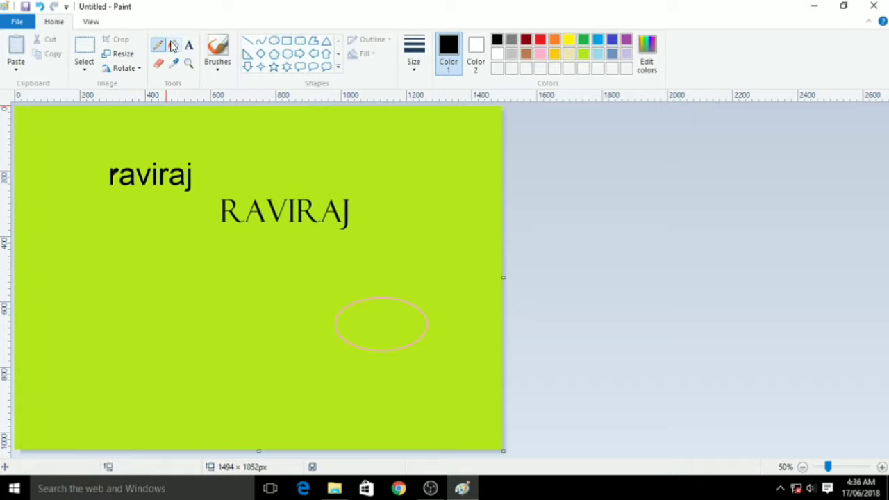
mouse_move(280, 131)
left_mouse_down()
mouse_move(313, 164)
mouse_move(263, 196)
mouse_move(338, 147)
left_mouse_up()
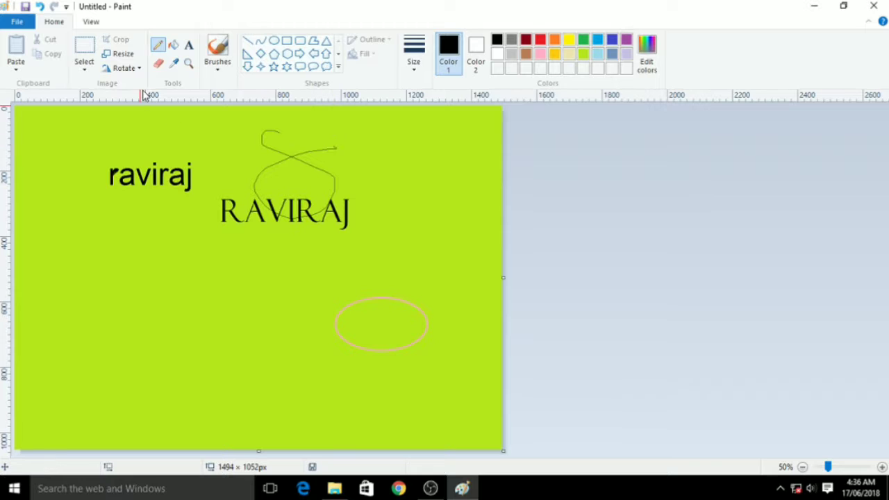
left_click(173, 46)
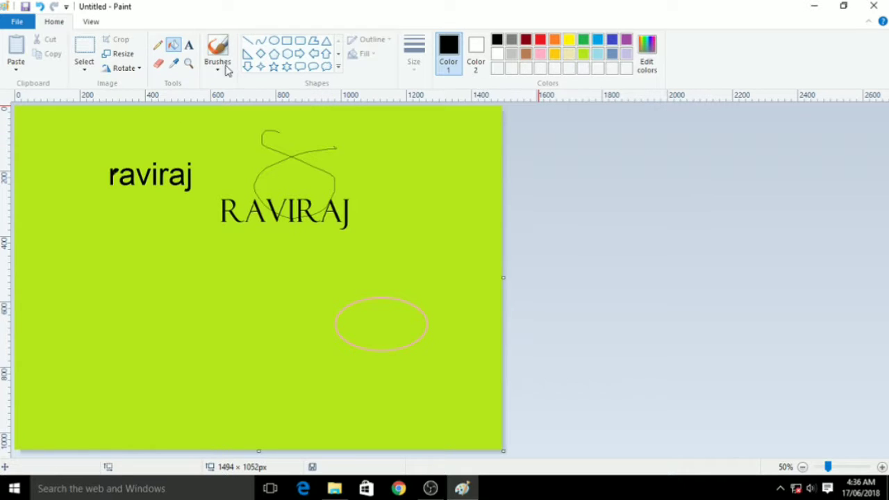
left_click(543, 55)
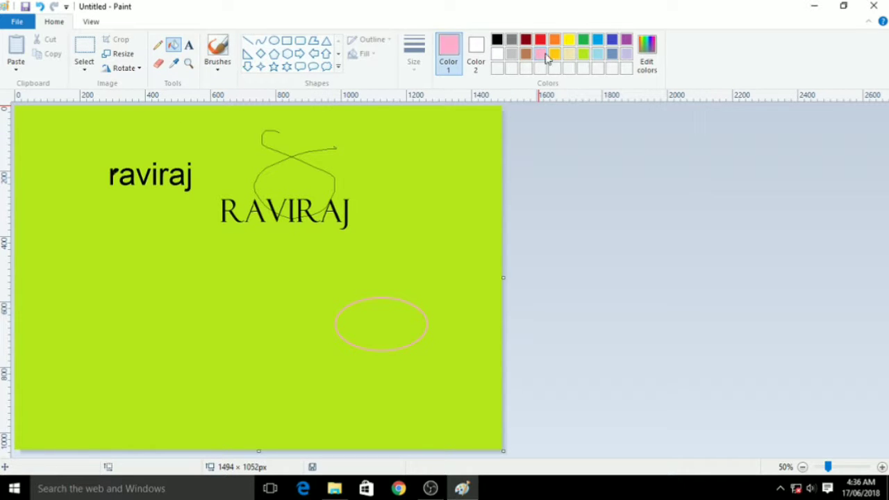
left_click(583, 55)
left_click(597, 42)
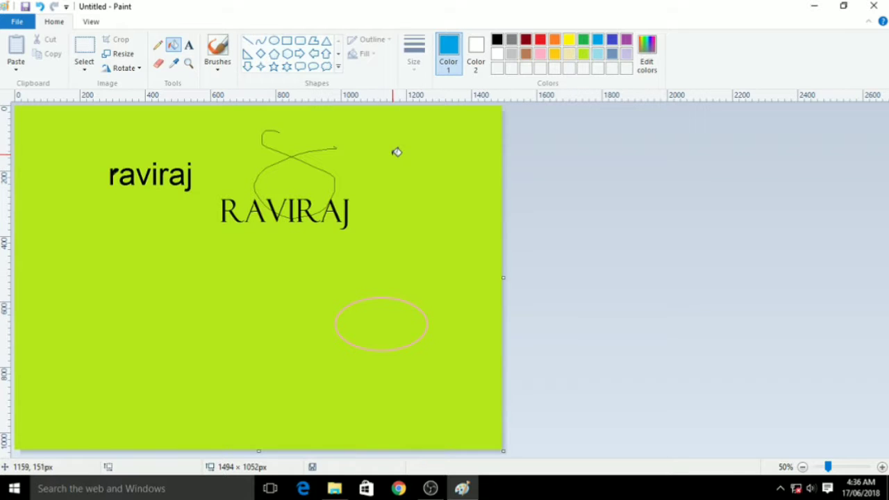
left_click(397, 151)
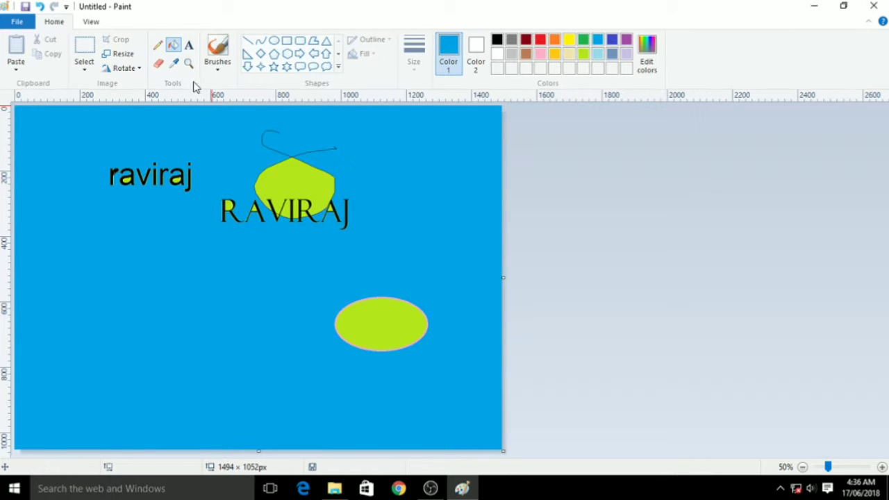
- Add the text ERTERTERT in grey just beneath the black uppercase name
left_click(190, 46)
left_click_drag(71, 213, 172, 285)
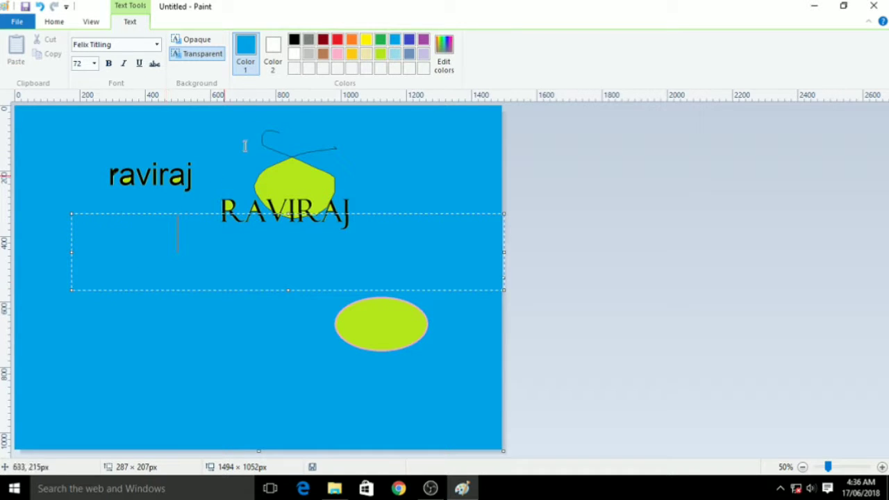
left_click(308, 39)
type("ENTER ENTER")
left_click(106, 157)
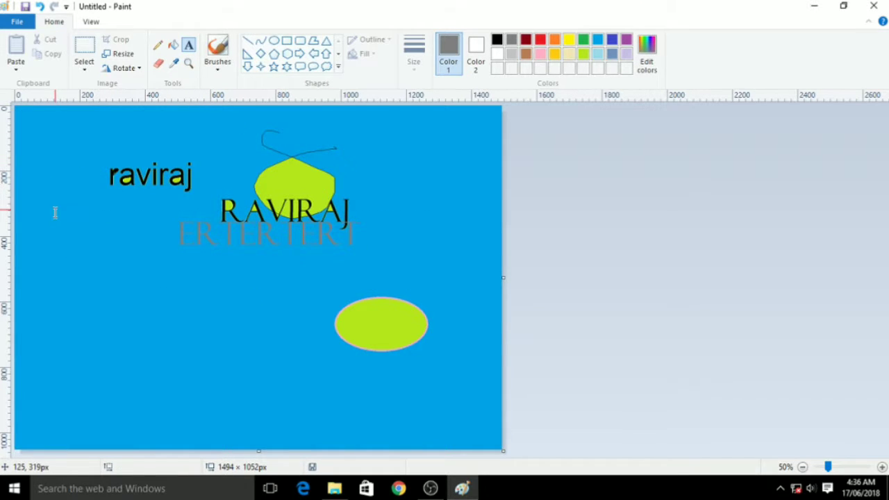
left_click_drag(54, 213, 86, 246)
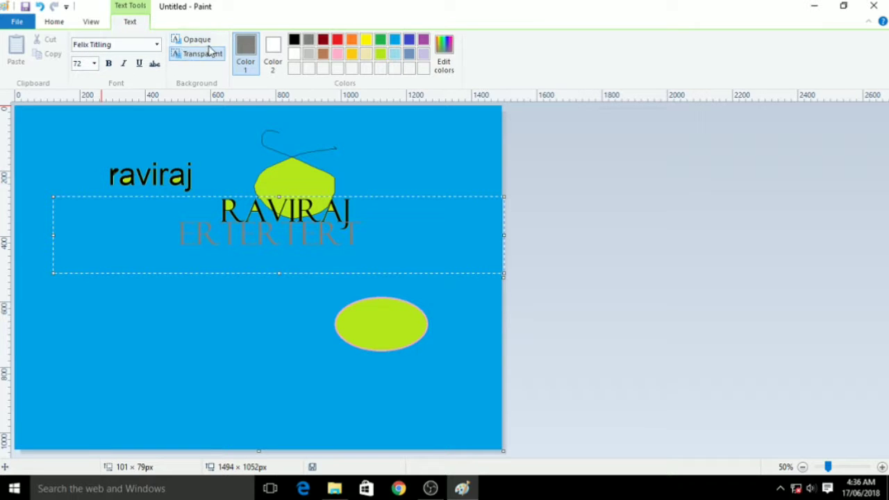
left_click(247, 143)
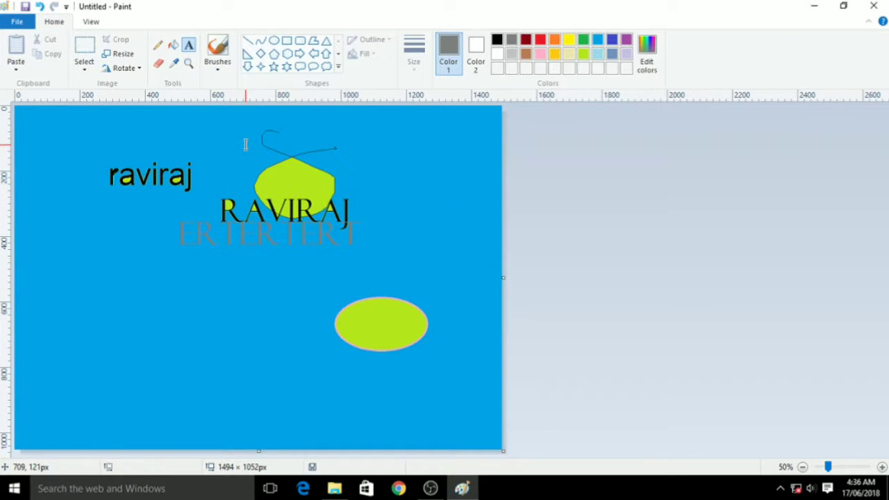
- Erase a curved path from the top edge of the canvas across the lowercase name and back around
left_click(158, 63)
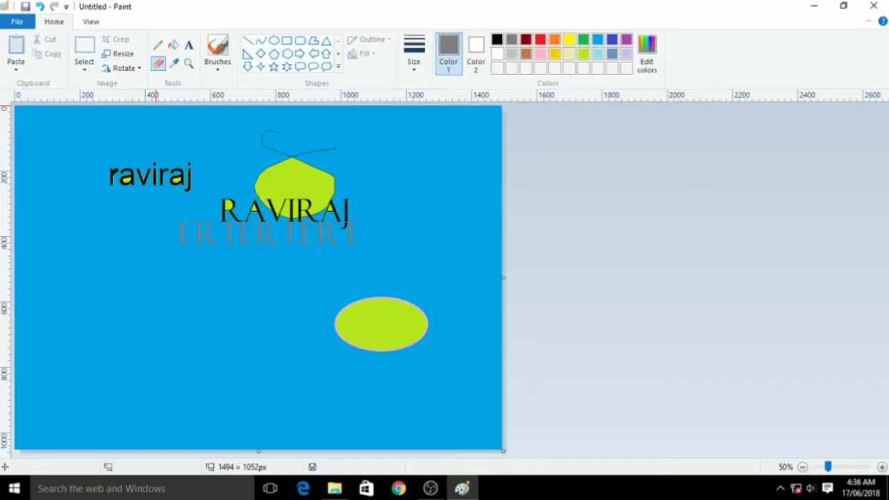
mouse_move(163, 121)
left_mouse_down()
mouse_move(207, 148)
mouse_move(170, 170)
left_mouse_up()
left_click(174, 64)
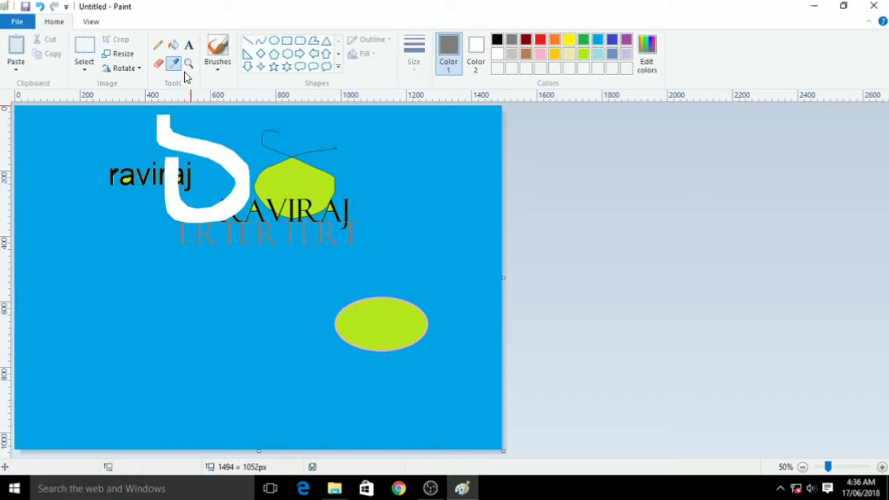
left_click(189, 65)
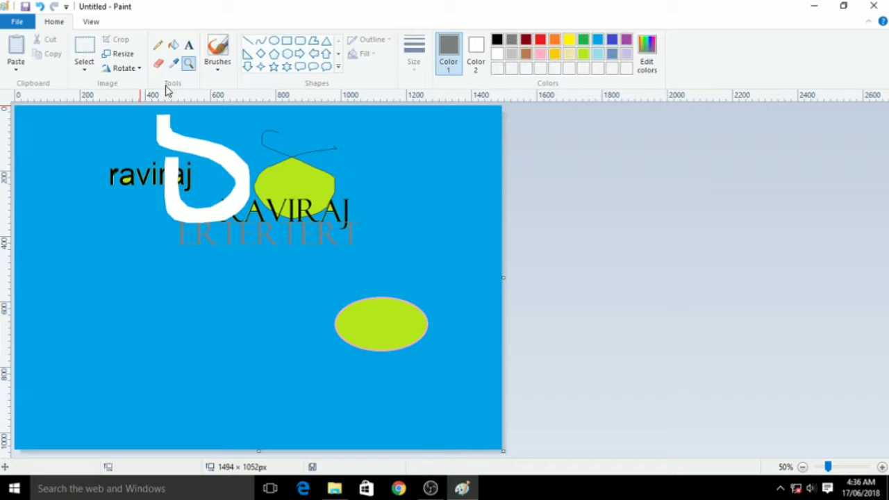
- Paint thin grey looping brush strokes across the canvas below the text and undo the last of them
left_click(220, 51)
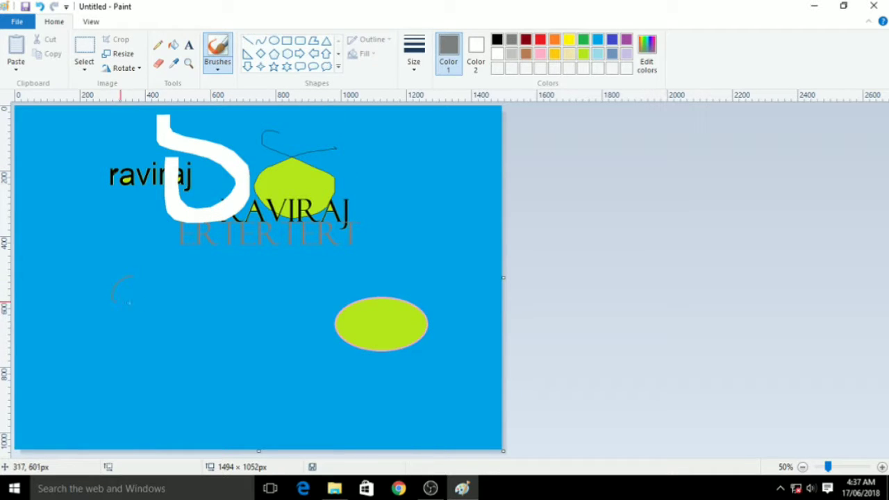
mouse_move(121, 305)
left_mouse_down()
mouse_move(188, 340)
mouse_move(206, 292)
mouse_move(217, 324)
left_mouse_up()
mouse_move(286, 313)
left_mouse_down()
mouse_move(353, 263)
mouse_move(330, 269)
mouse_move(368, 283)
left_mouse_up()
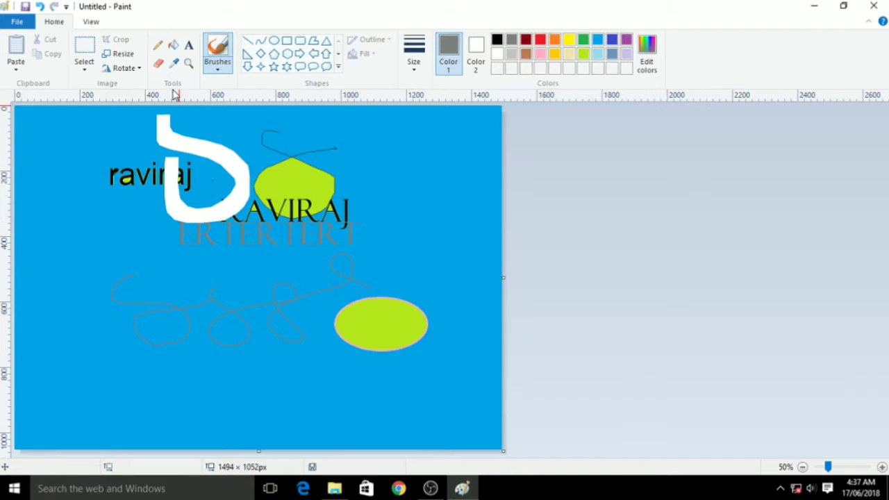
left_click(158, 46)
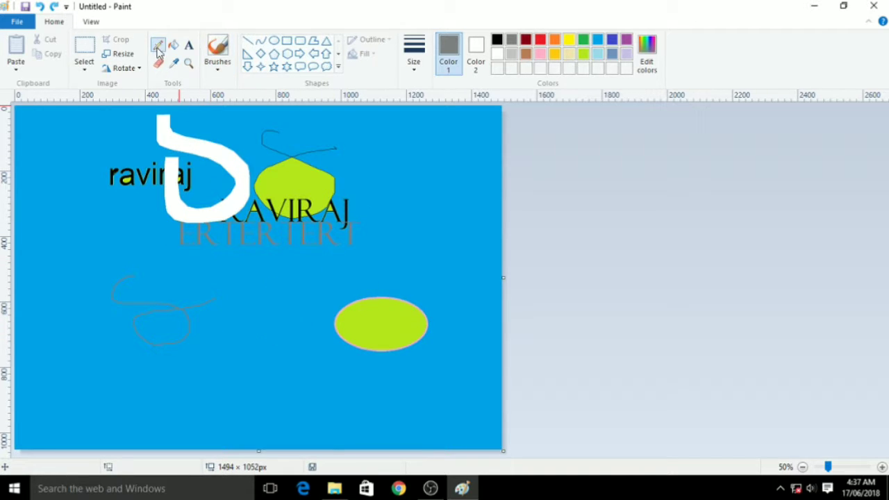
- Paint a black S-shaped brush stroke with the thickest line size in the upper-right area of the canvas
left_click(218, 48)
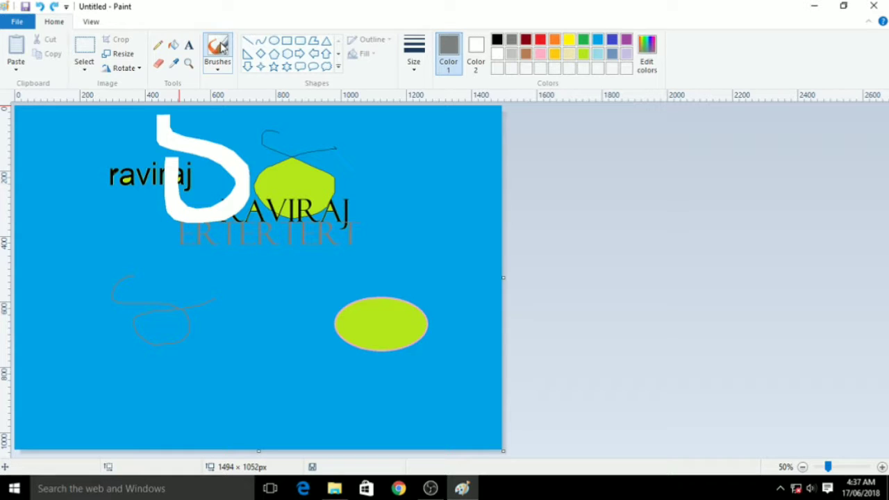
left_click(496, 40)
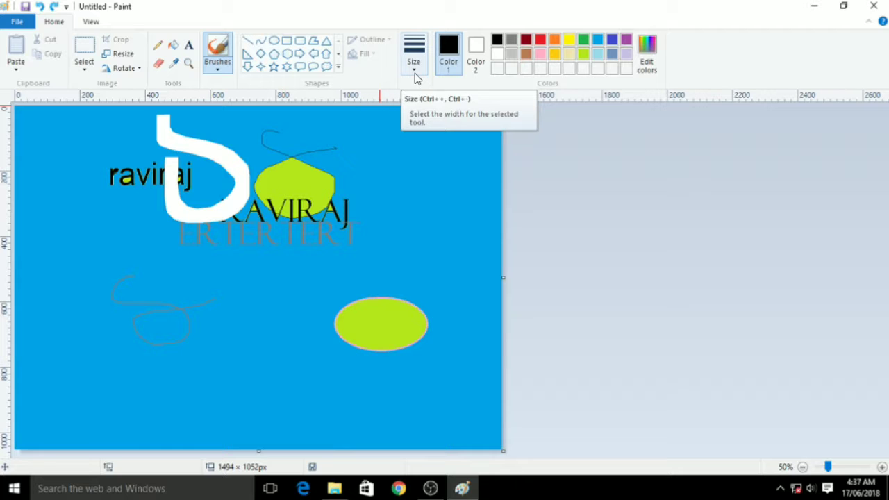
left_click(218, 70)
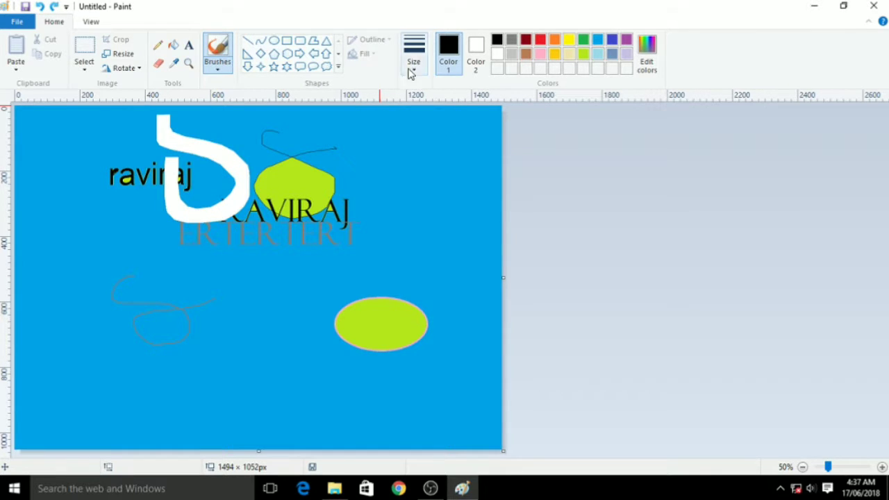
left_click(415, 70)
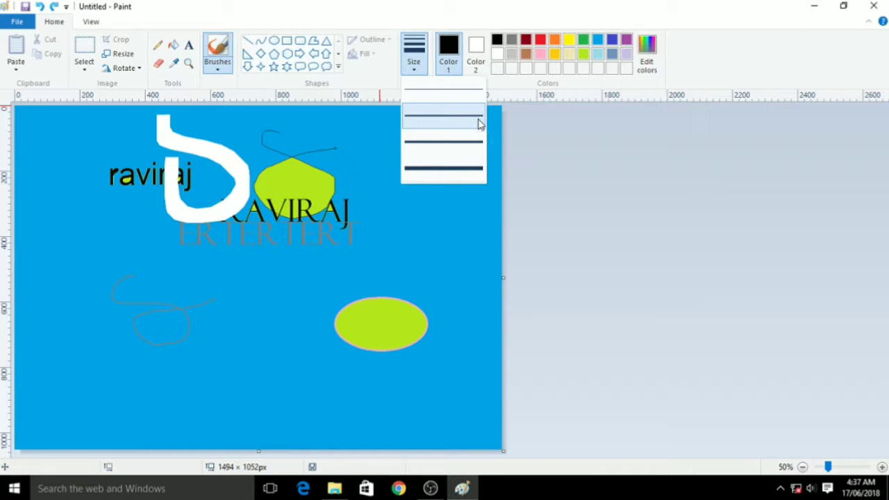
left_click(445, 168)
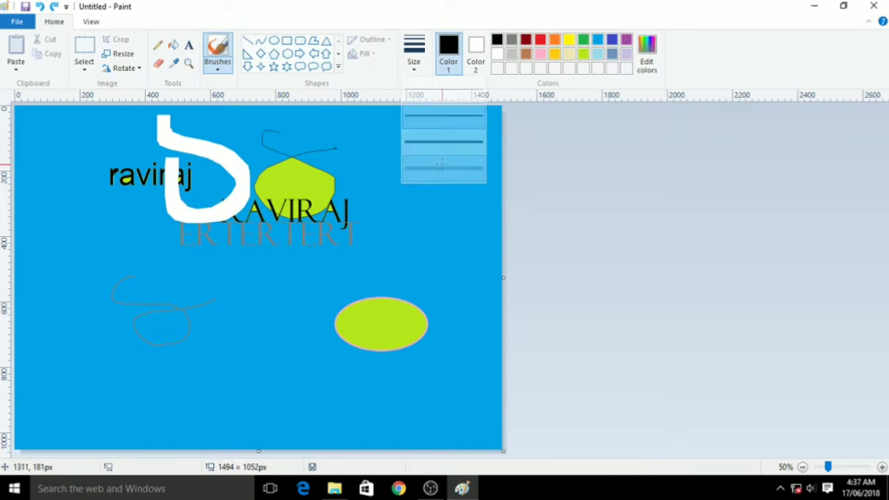
mouse_move(418, 130)
left_mouse_down()
mouse_move(416, 201)
mouse_move(393, 218)
left_mouse_up()
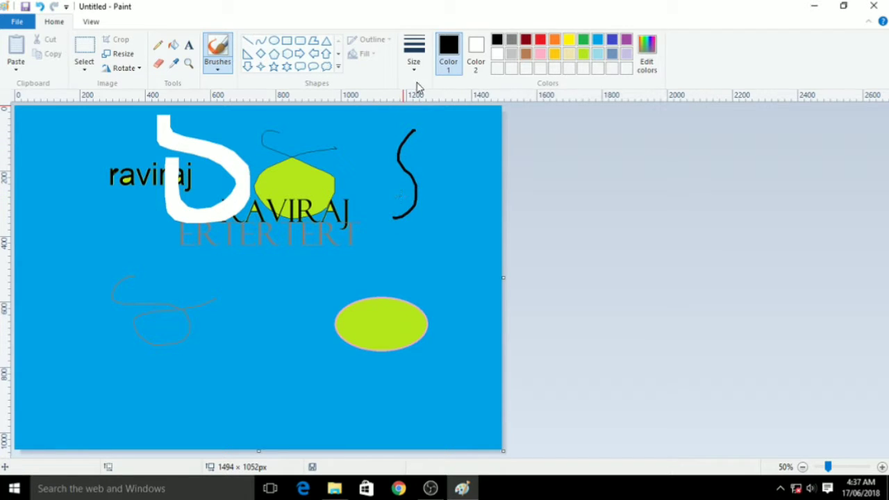
- Paint a thinner black stroke with the second line size to the right of the S-shaped stroke
left_click(414, 61)
left_click(430, 115)
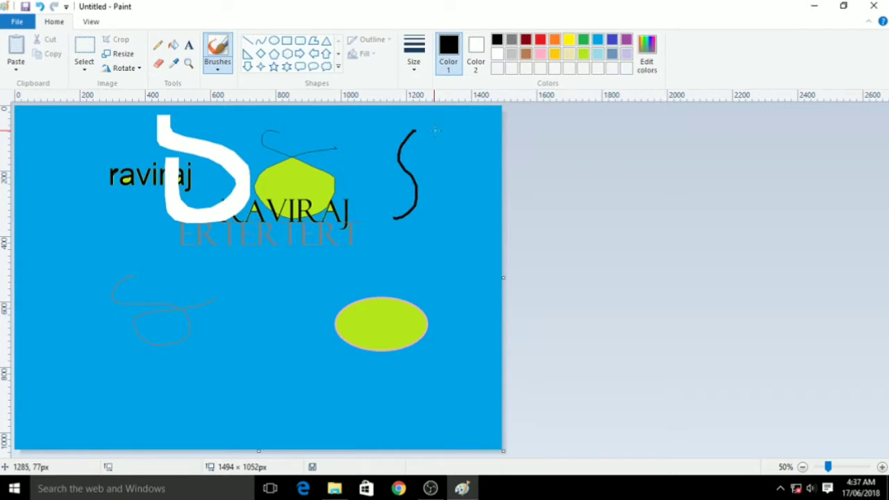
left_click_drag(437, 129, 434, 203)
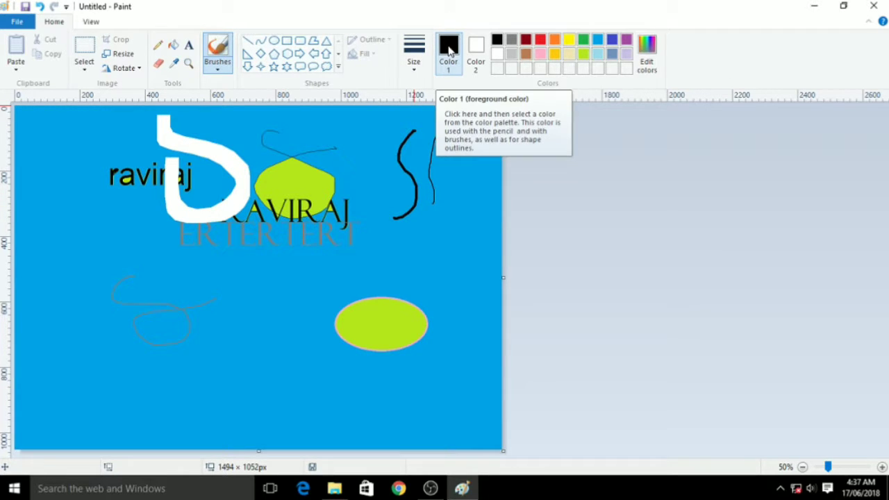
- Paint two black Oil brush curves on either side of the black strokes and a red one over the grey scribble
left_click(218, 71)
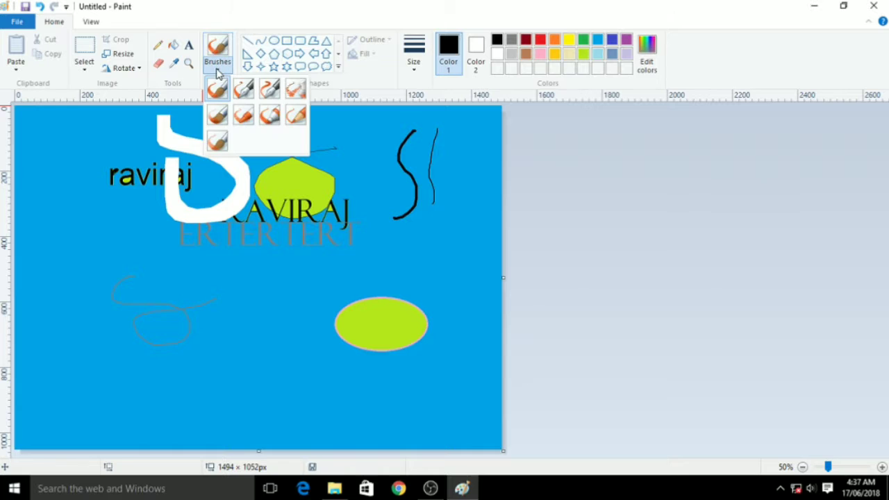
left_click(220, 66)
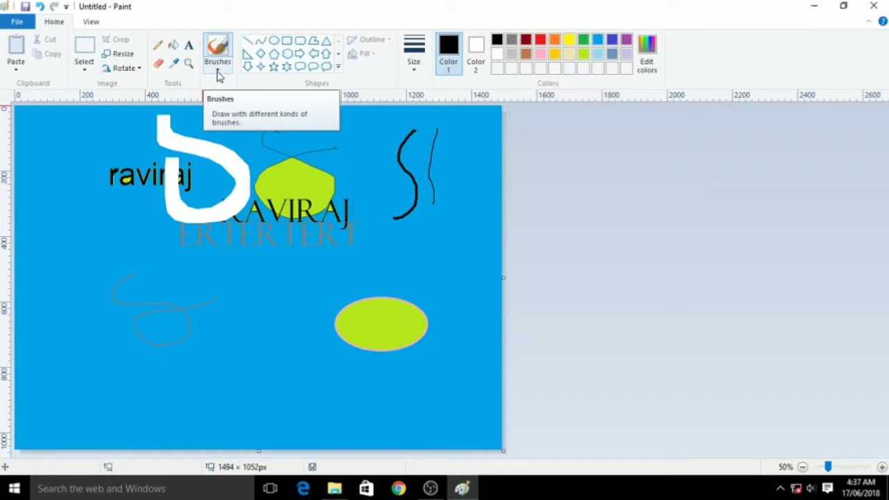
left_click(218, 71)
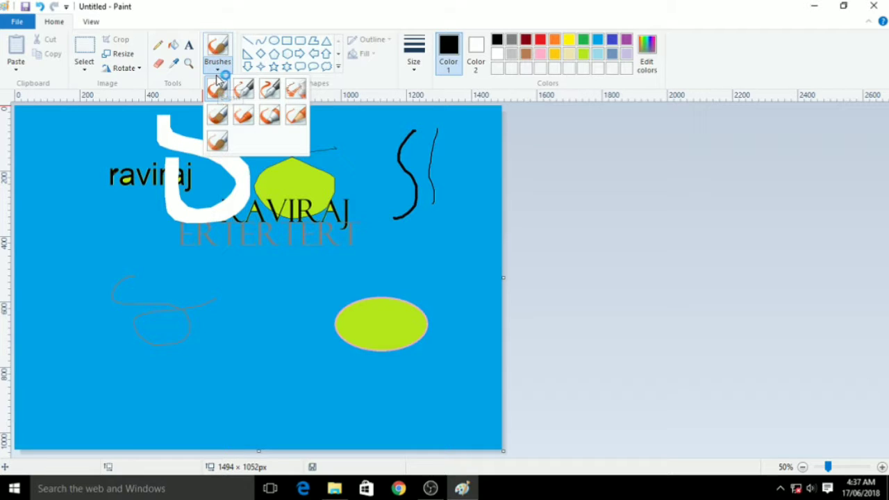
left_click(217, 143)
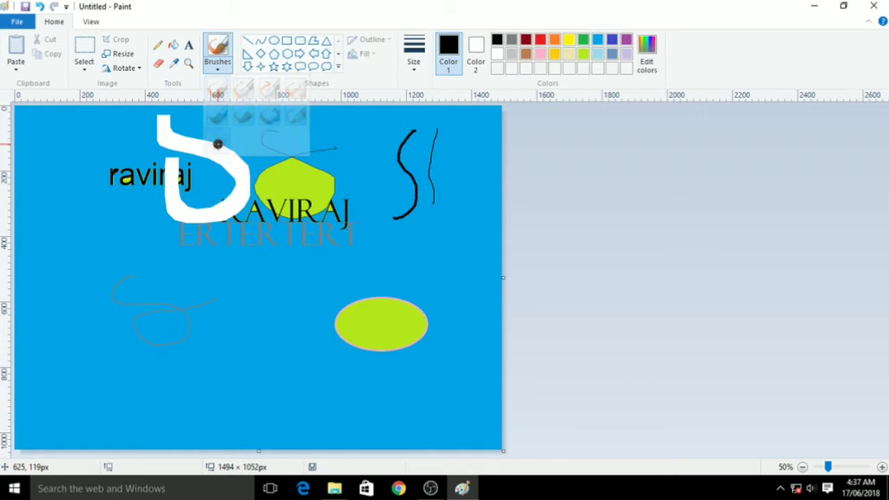
left_click(218, 72)
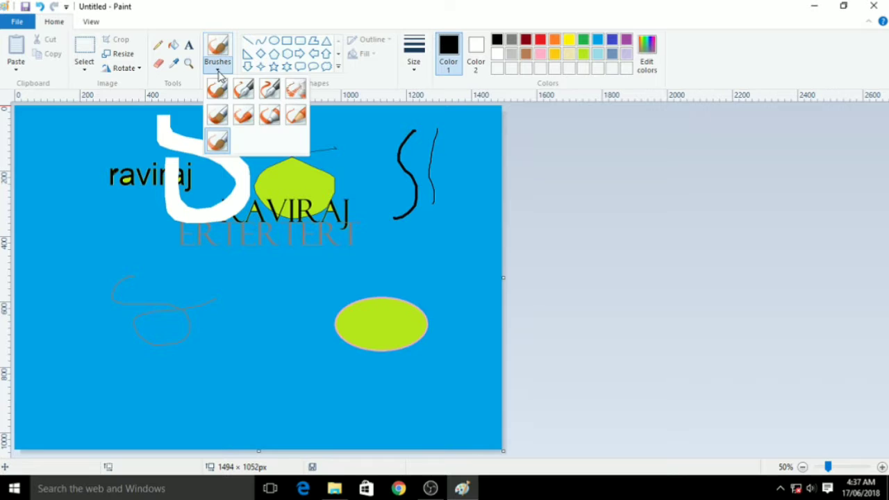
left_click(218, 114)
mouse_move(403, 132)
left_mouse_down()
mouse_move(382, 137)
mouse_move(366, 164)
mouse_move(356, 226)
left_mouse_up()
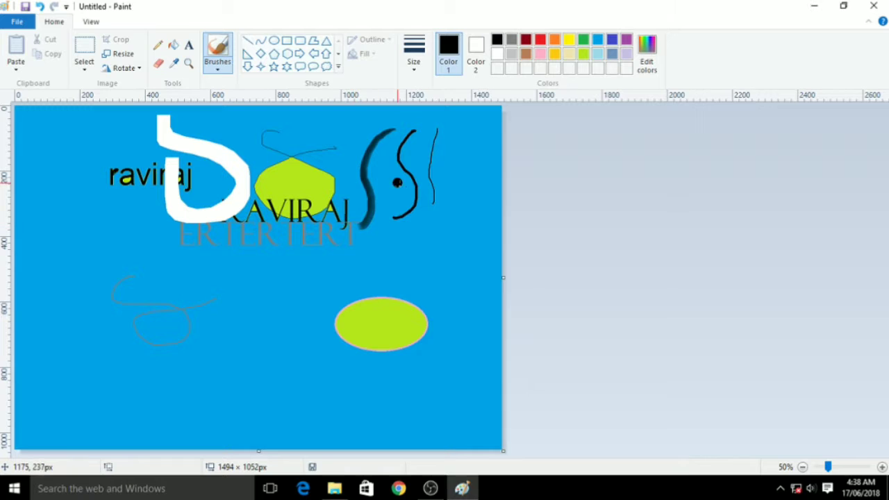
mouse_move(453, 141)
left_mouse_down()
mouse_move(439, 165)
mouse_move(447, 214)
mouse_move(416, 243)
left_mouse_up()
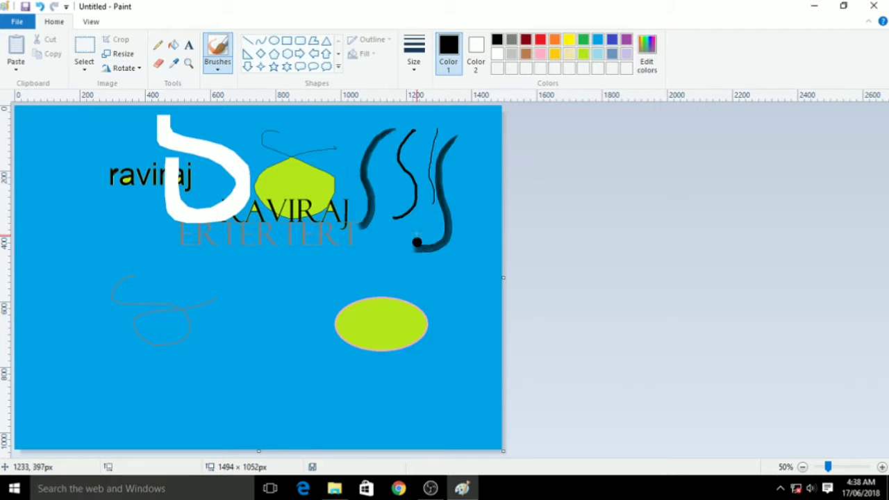
left_click(540, 40)
mouse_move(222, 298)
left_mouse_down()
mouse_move(188, 349)
mouse_move(213, 390)
mouse_move(175, 397)
left_mouse_up()
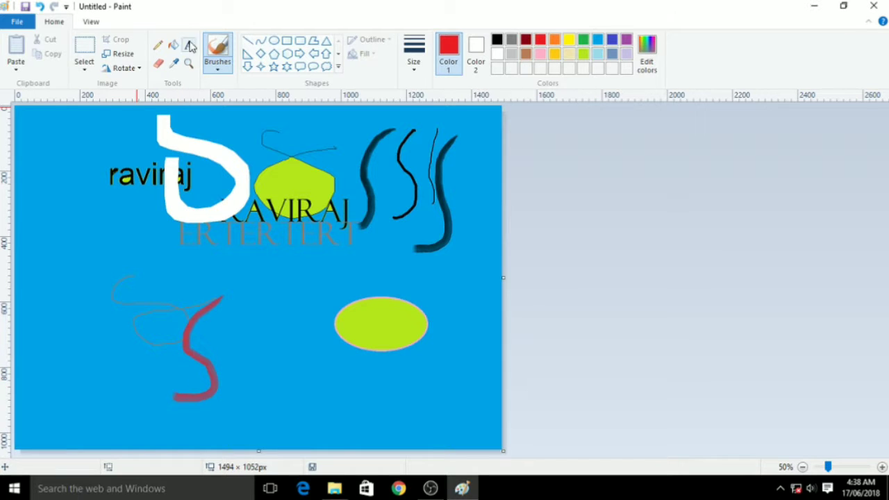
- Spray a red S-shaped Airbrush stroke between the thick red curve and the ellipse, undoing the first try
left_click(217, 72)
left_click(288, 93)
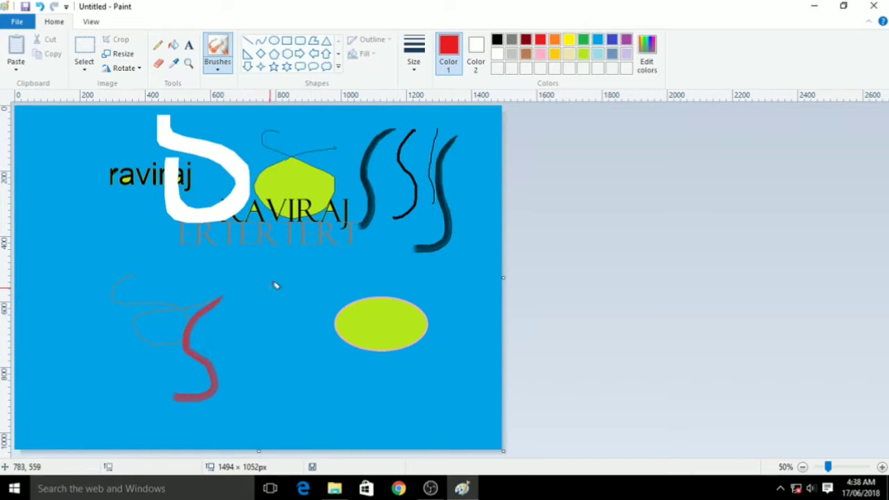
left_click_drag(271, 289, 250, 328)
key("ctrl+z")
mouse_move(280, 249)
left_mouse_down()
mouse_move(253, 274)
mouse_move(292, 318)
mouse_move(254, 343)
left_mouse_up()
- Paint a red curved stroke with the Watercolor brush over the sprayed red marks
left_click(217, 63)
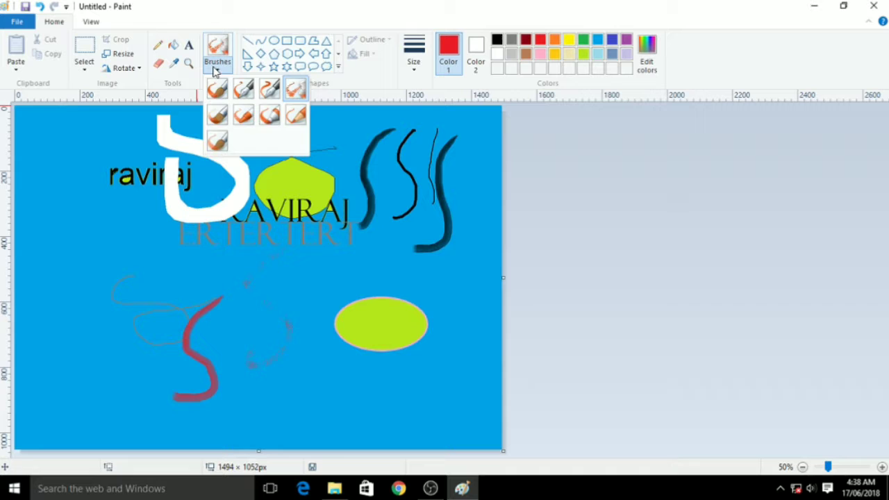
left_click(221, 142)
mouse_move(282, 264)
left_mouse_down()
mouse_move(301, 354)
mouse_move(299, 381)
left_mouse_up()
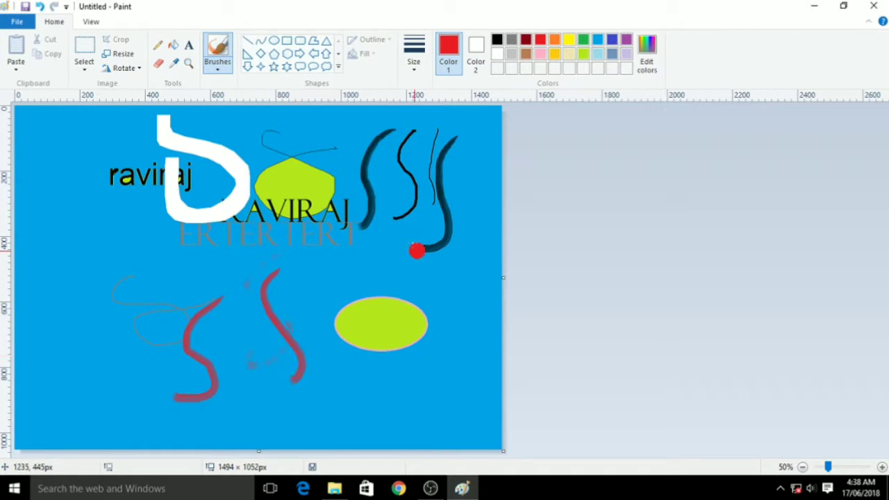
- Paint a red Y-shaped mark with the Watercolor brush near the canvas's left edge and a faint S-shaped stroke above it
left_click(217, 69)
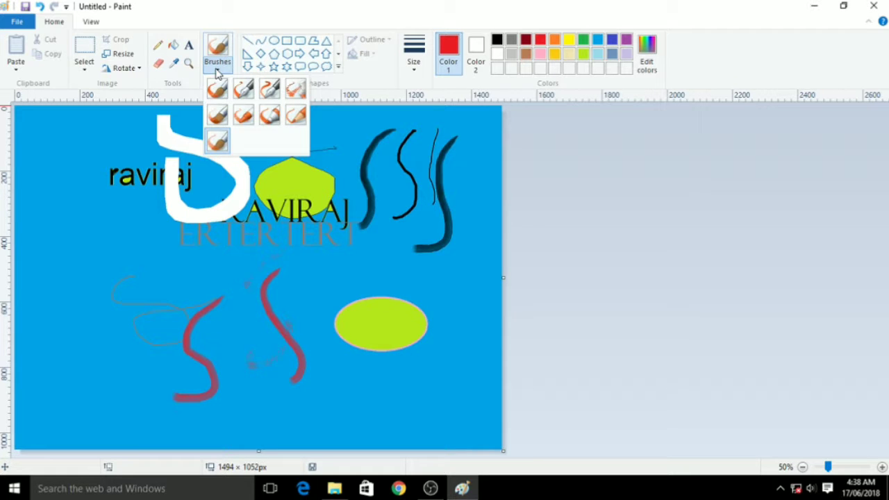
left_click(159, 64)
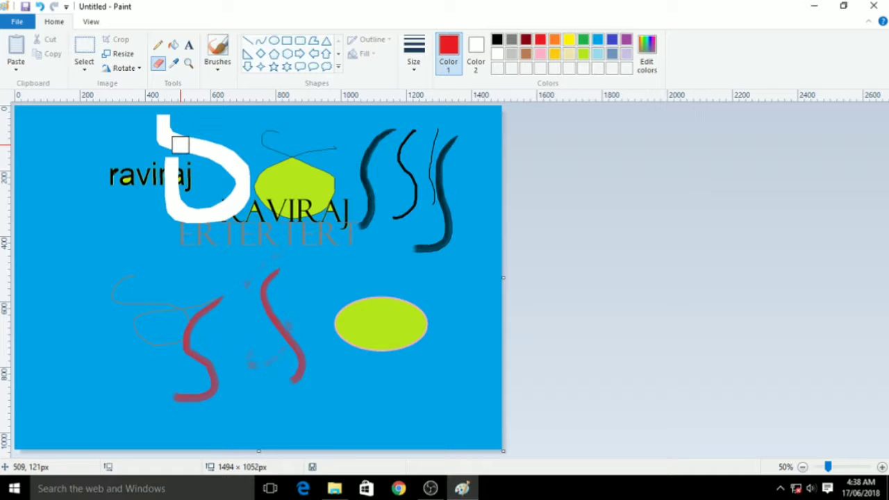
left_click(220, 73)
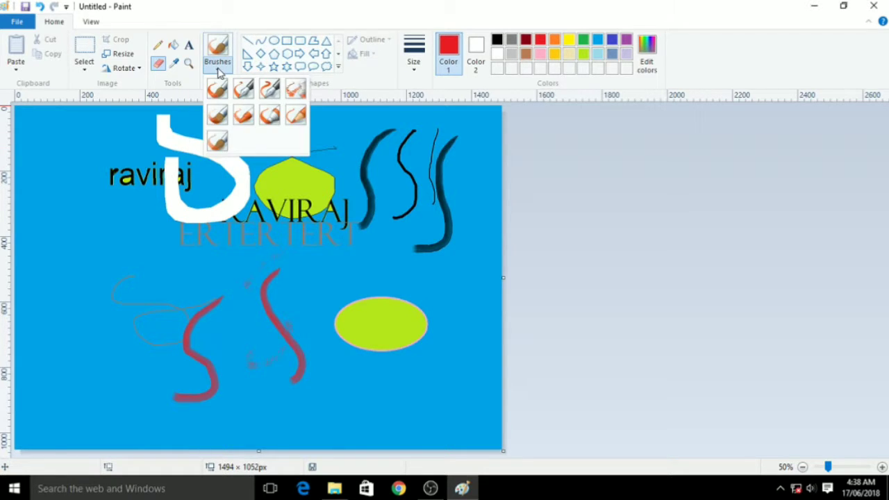
left_click(219, 141)
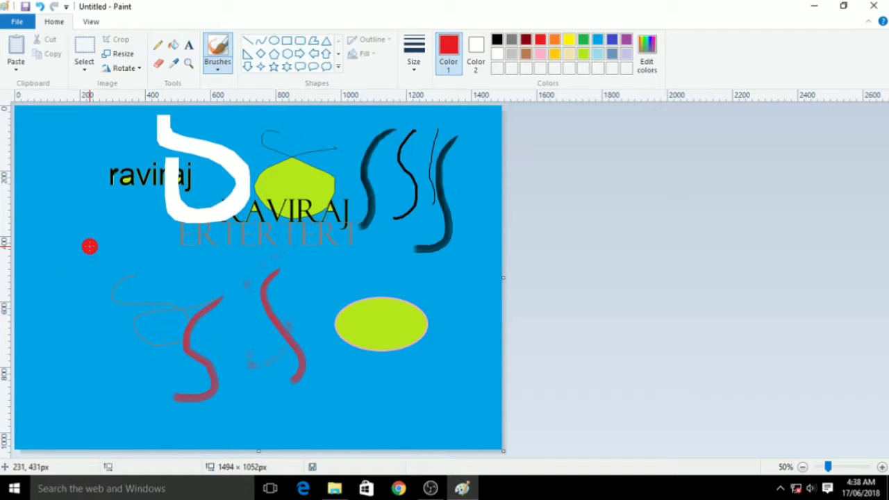
mouse_move(68, 248)
left_mouse_down()
mouse_move(69, 349)
mouse_move(61, 352)
mouse_move(83, 329)
mouse_move(94, 236)
left_mouse_up()
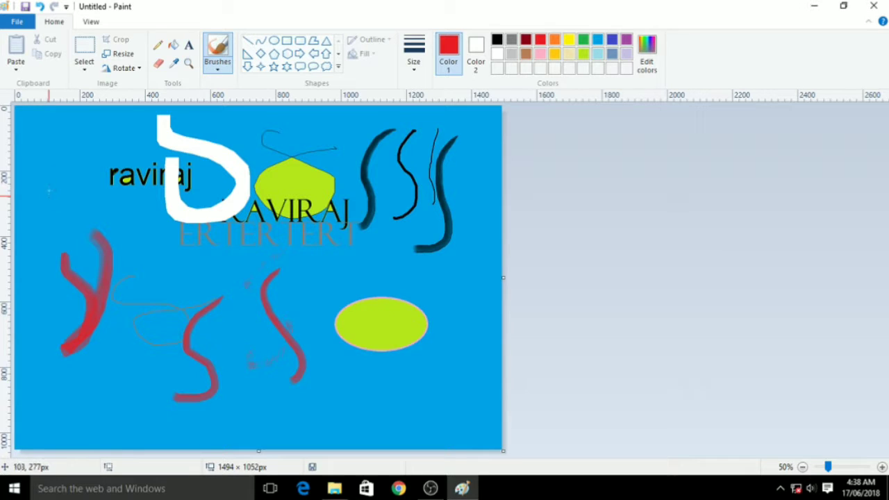
mouse_move(43, 151)
left_mouse_down()
mouse_move(46, 179)
mouse_move(49, 216)
left_mouse_up()
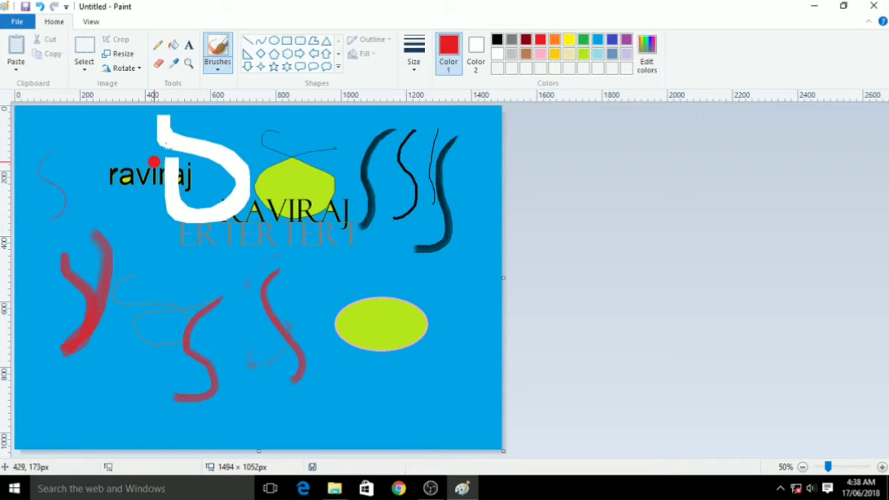
left_click(217, 66)
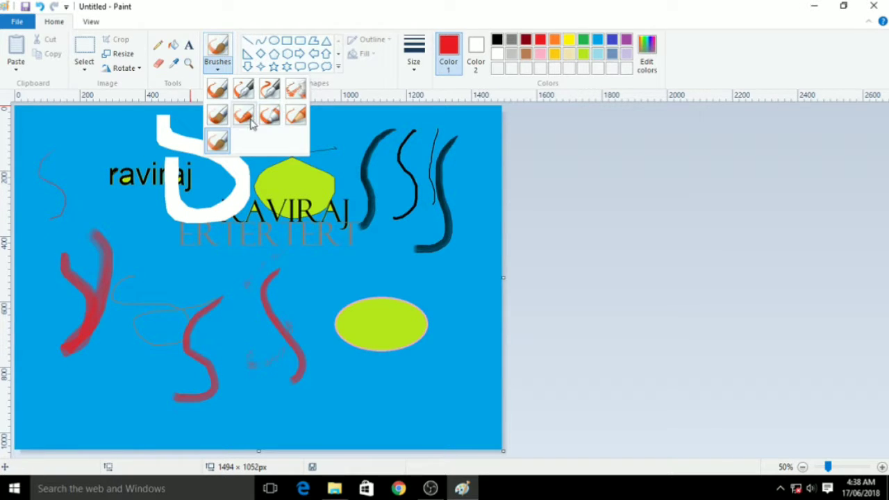
left_click(389, 164)
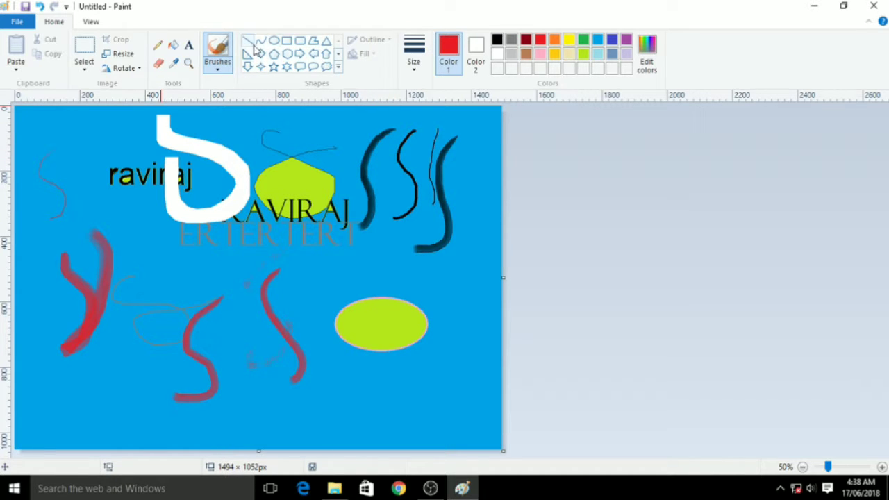
left_click(340, 70)
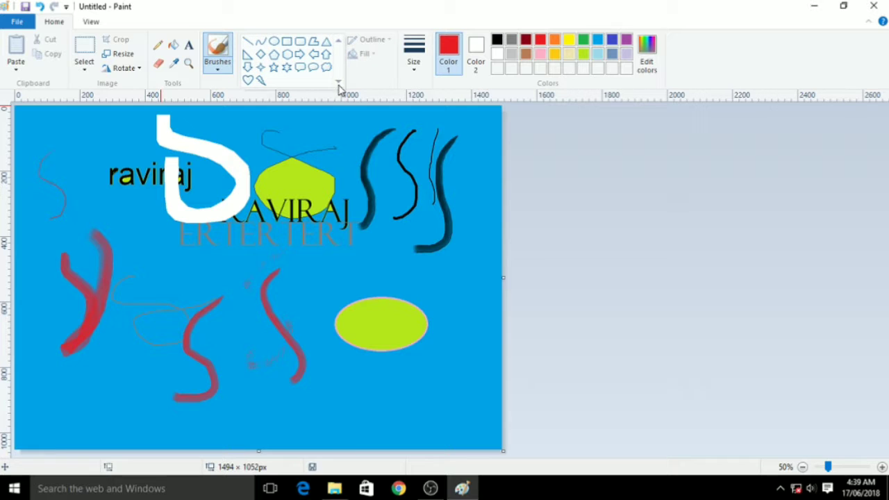
left_click(331, 89)
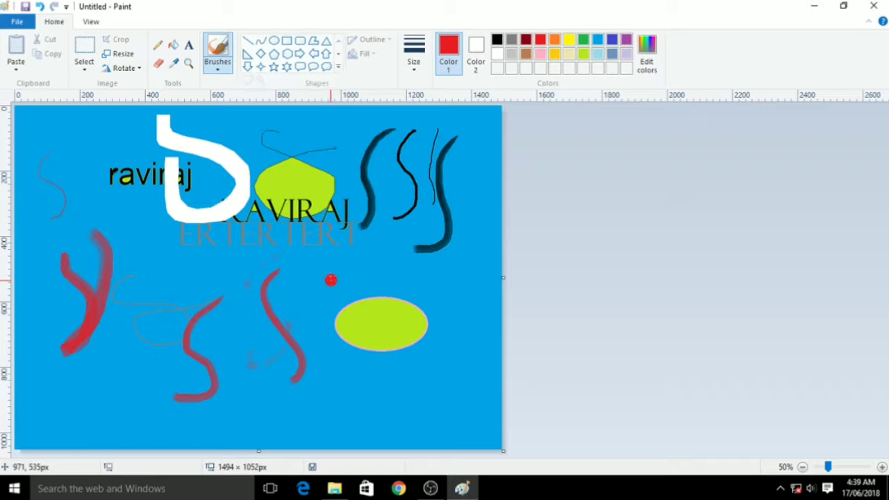
- Undo all the brush strokes, texts, fills and the ellipse back to the plain lime canvas
left_click(341, 316)
key("ctrl+z")
key("ctrl+z")
key("ctrl+z")
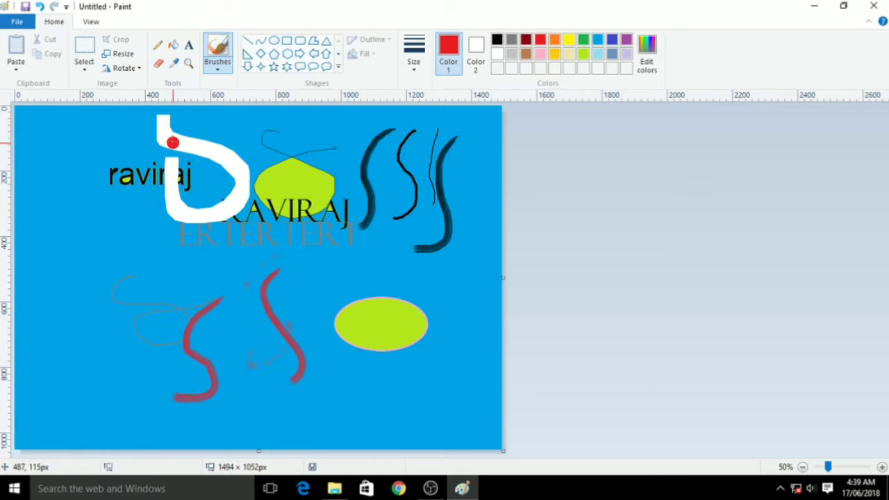
key("ctrl+z")
key("ctrl+z")
key("ctrl+z")
key("ctrl+z")
key("ctrl+z")
key("ctrl+z")
key("ctrl+z")
key("ctrl+z")
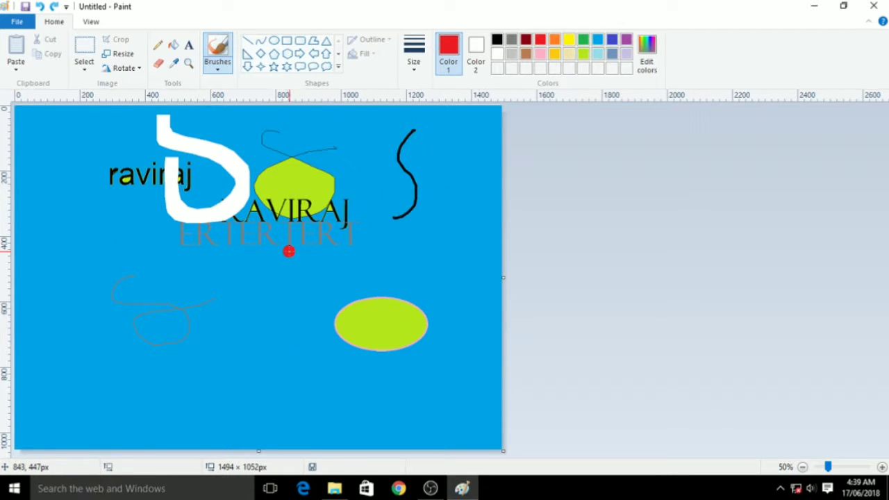
key("ctrl+z")
key("ctrl+z")
key("ctrl+z")
key("ctrl+z")
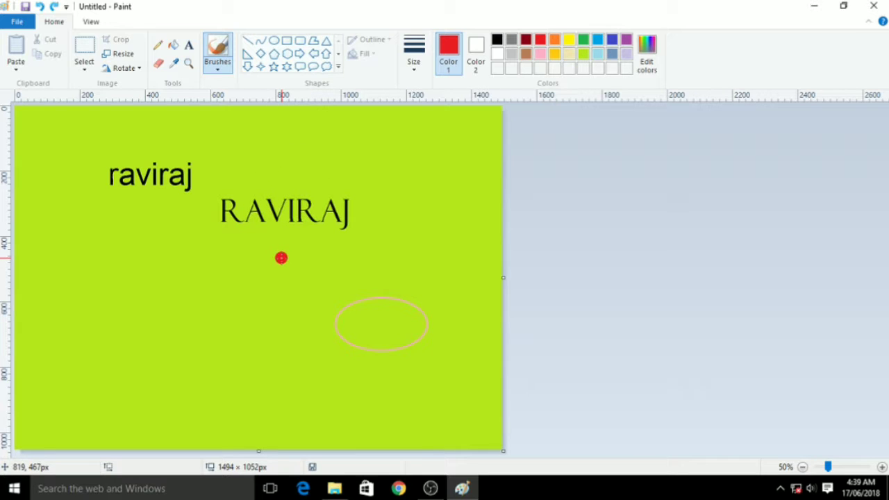
key("ctrl+z")
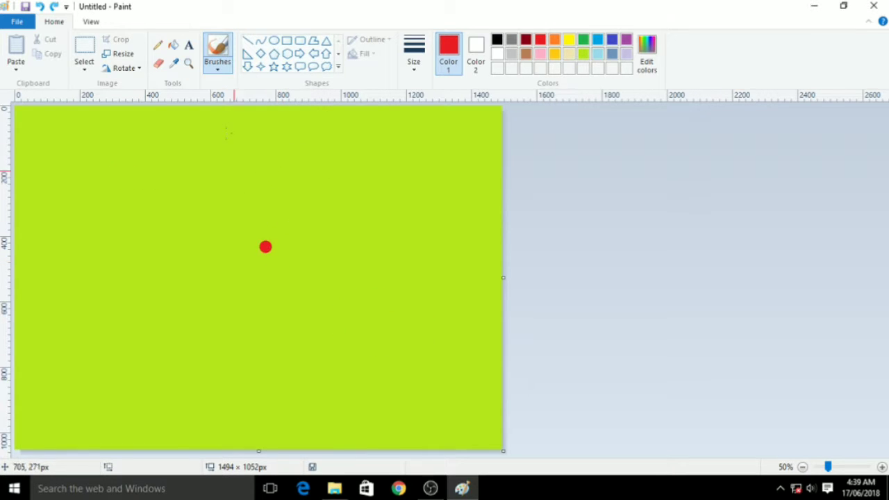
- Try a red straight line in the canvas's upper part, adjusting its end until it spans about 467 × 15 px
left_click(248, 43)
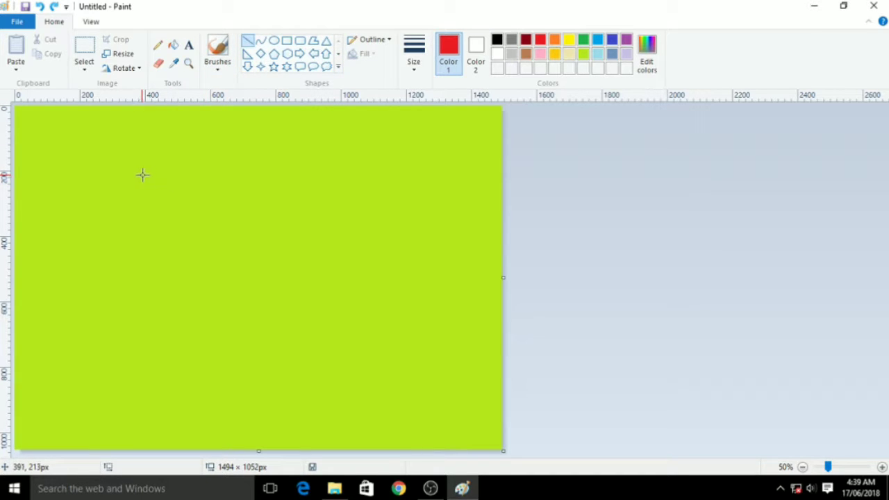
left_click_drag(143, 174, 417, 329)
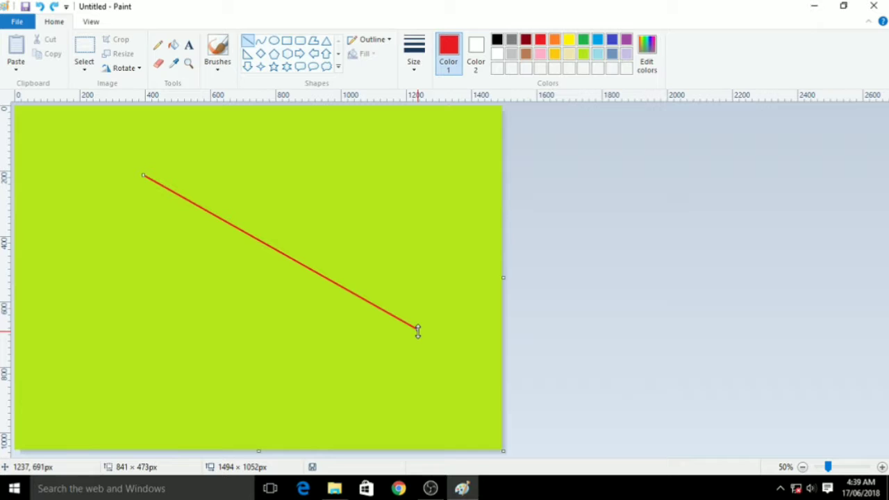
left_click_drag(418, 329, 278, 185)
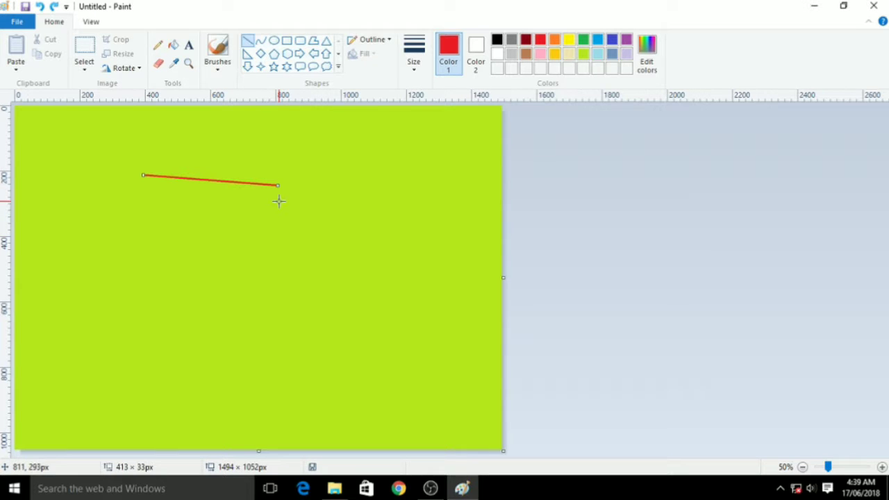
left_click_drag(278, 185, 296, 179)
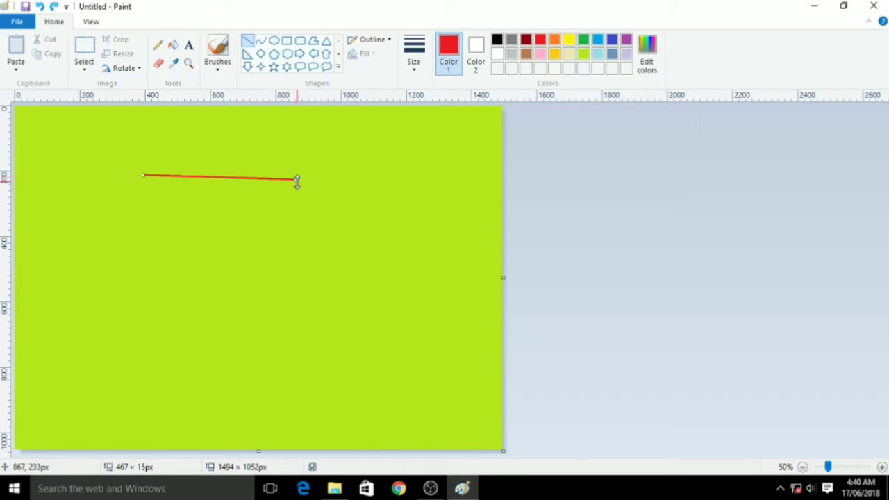
left_click(288, 211)
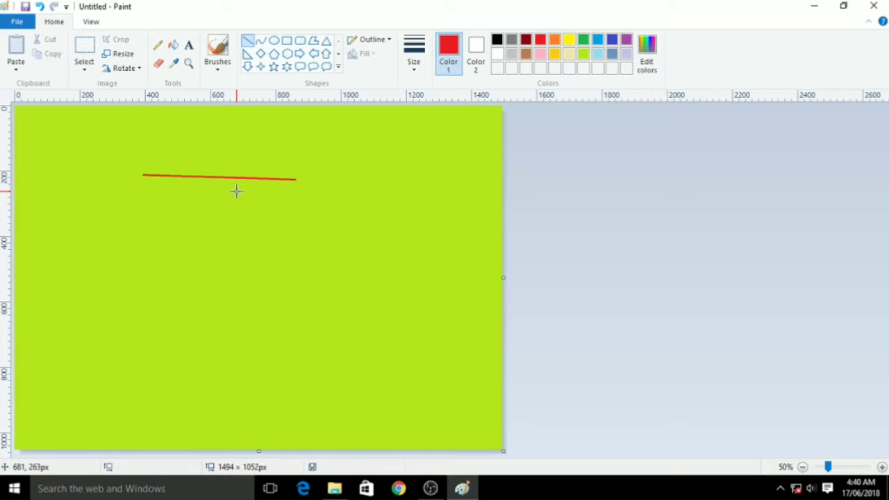
key("ctrl+z")
- Try a nearly horizontal red line about 503 px long and move it slightly left and down
left_click_drag(158, 165, 322, 164)
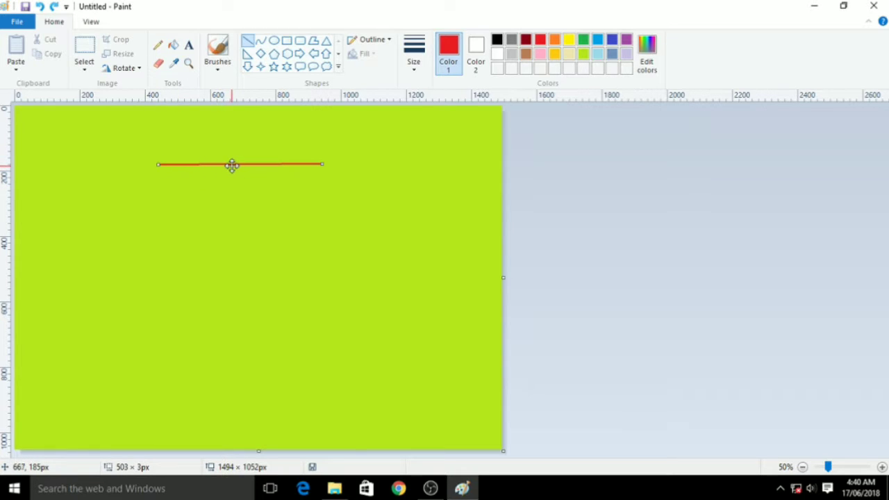
mouse_move(231, 164)
left_mouse_down()
mouse_move(177, 192)
mouse_move(250, 227)
mouse_move(273, 171)
mouse_move(227, 228)
mouse_move(216, 169)
left_mouse_up()
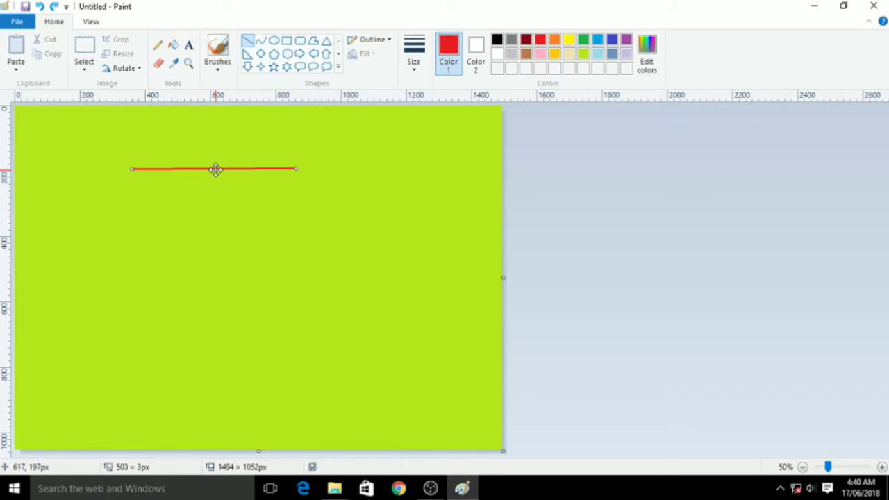
left_click(221, 219)
key("ctrl+z")
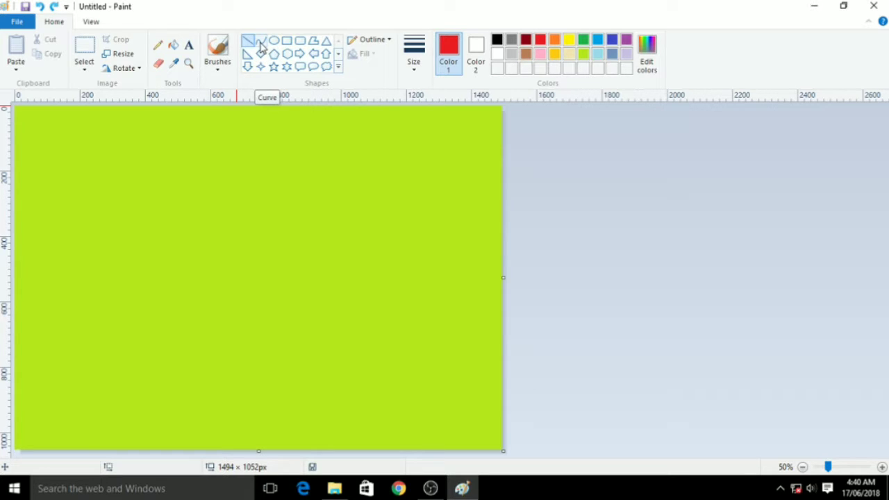
- Try the Curve tool with a nearly horizontal red baseline of about 735 × 19 px and a diagonal one of about 443 × 303 px
left_click(260, 40)
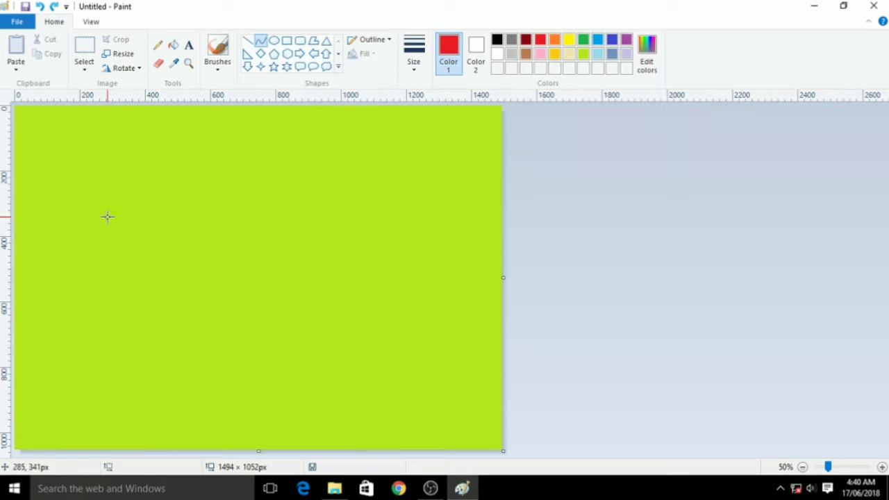
left_click_drag(105, 219, 342, 214)
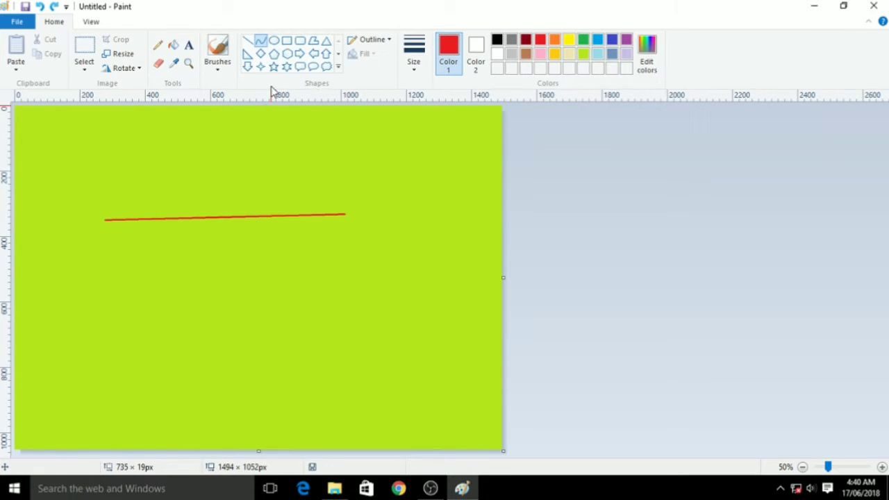
left_click(260, 43)
left_click_drag(159, 170, 198, 350)
key("Escape")
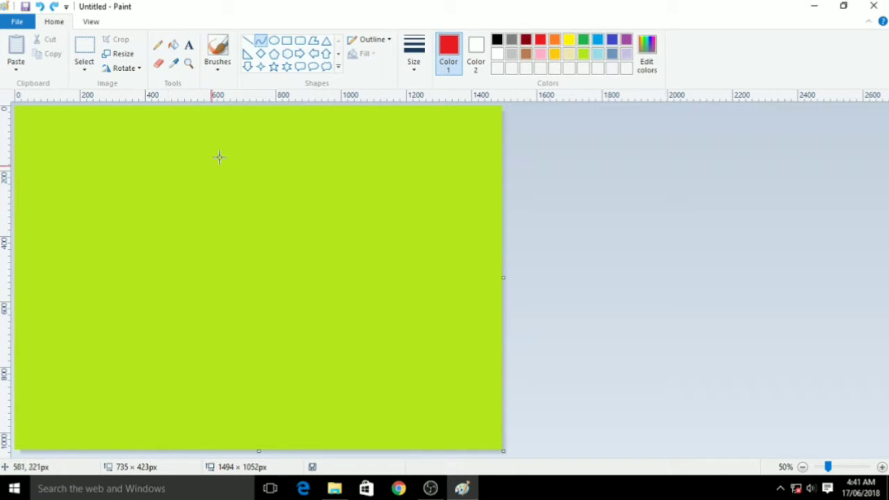
left_click_drag(146, 178, 288, 274)
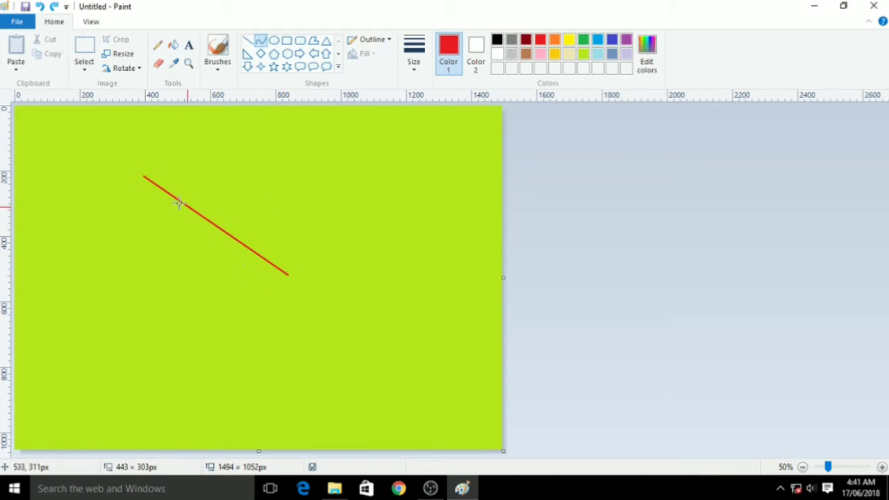
key("ctrl+z")
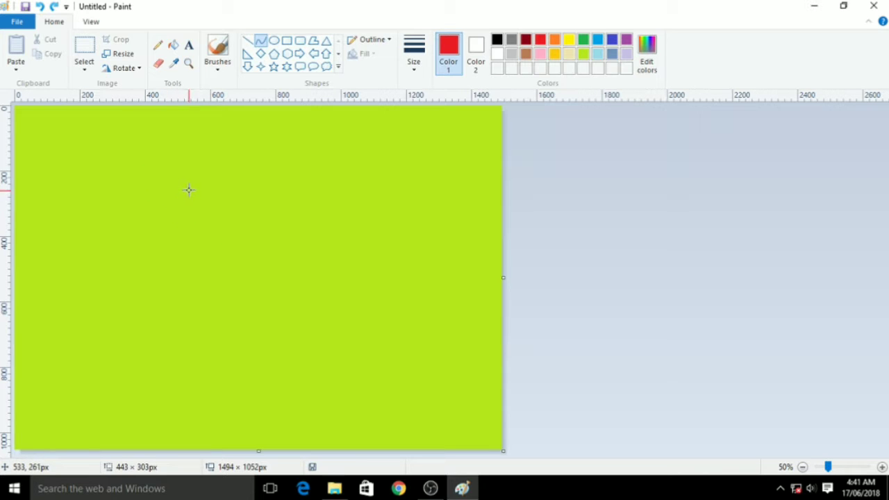
- Draw a red curve from a steep baseline of about 187 × 361 px, bend it right and left into an S, and delete it
left_click_drag(181, 175, 238, 288)
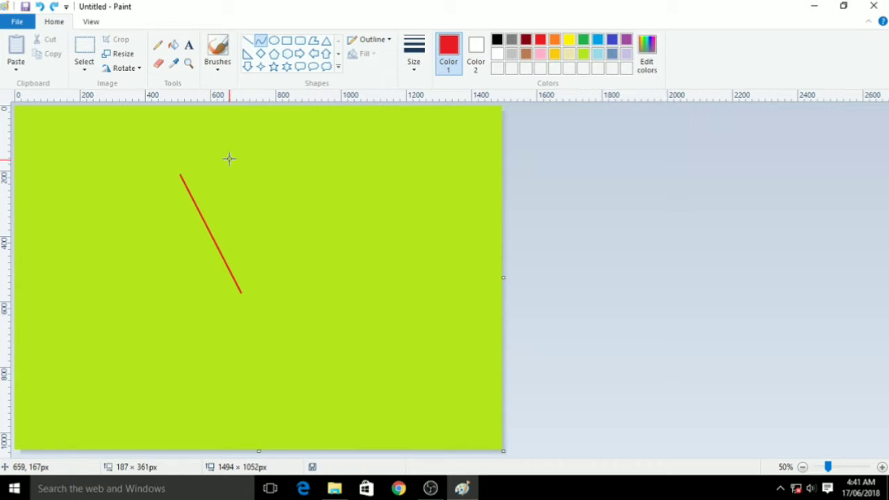
left_click_drag(228, 154, 284, 176)
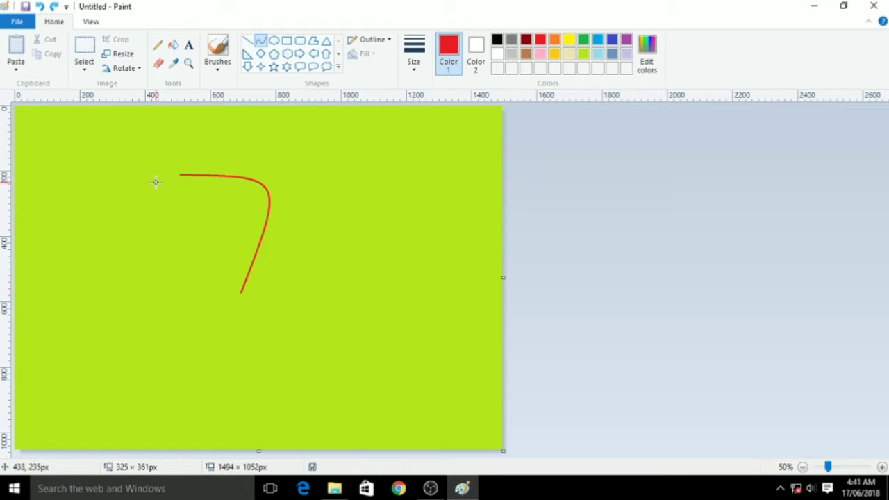
left_click_drag(156, 182, 124, 222)
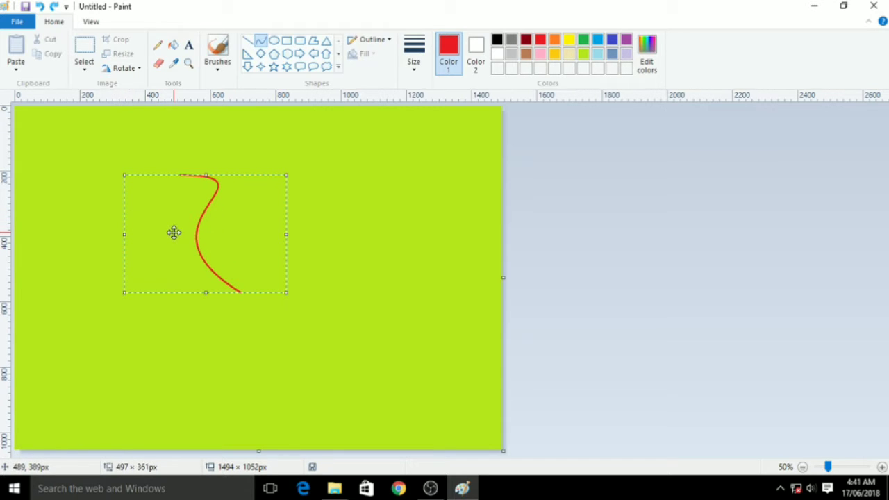
key("Delete")
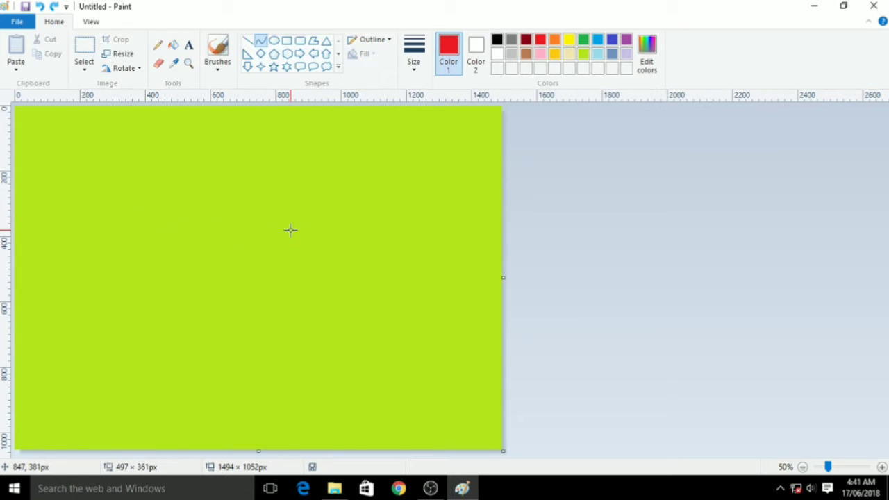
- Draw a red ellipse of about 233 × 257 px and enlarge it to about 845 × 489 px
left_click(274, 40)
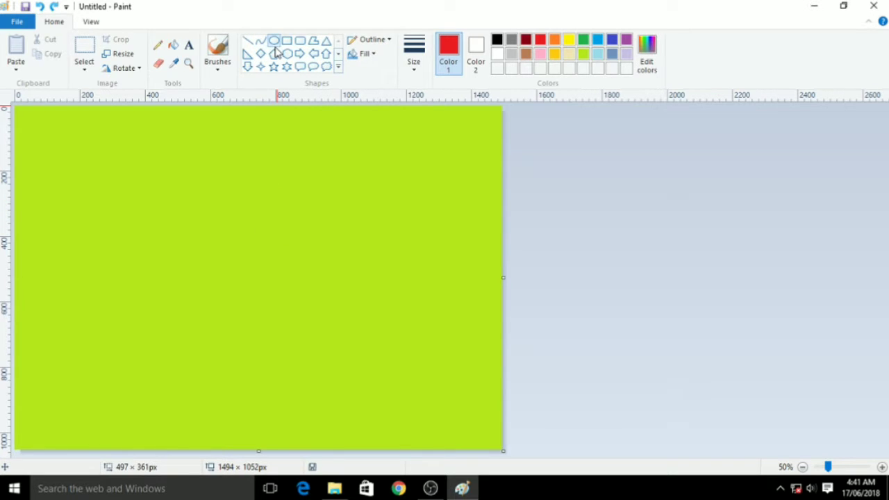
left_click_drag(171, 190, 248, 275)
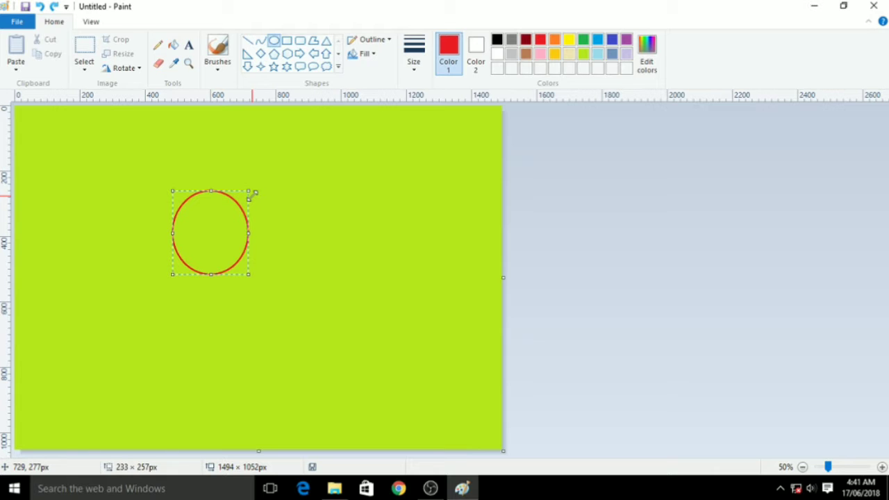
left_click_drag(254, 195, 265, 178)
left_click_drag(264, 226, 448, 234)
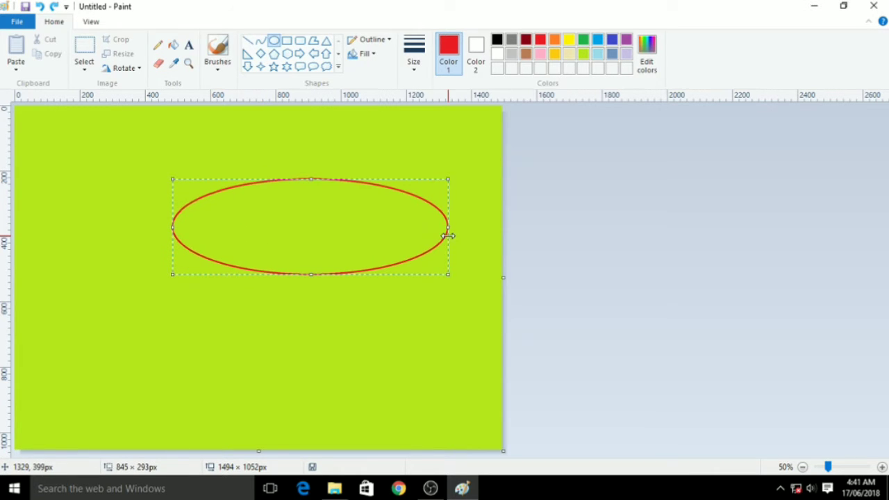
left_click_drag(310, 275, 302, 336)
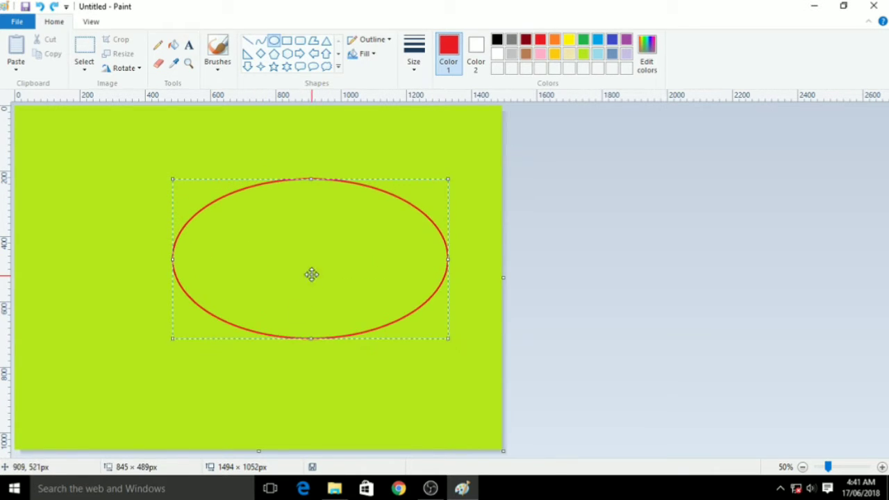
- Move the large red ellipse left and slightly down, and delete it
left_click_drag(312, 274, 219, 290)
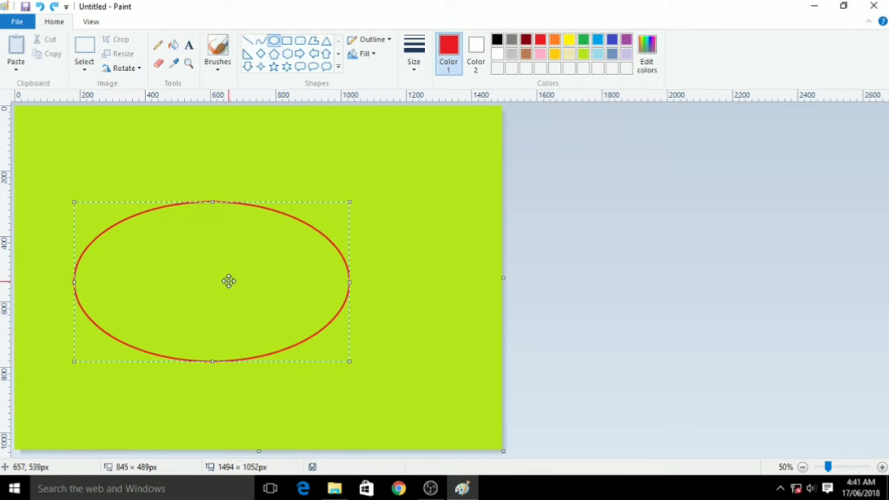
key("Delete")
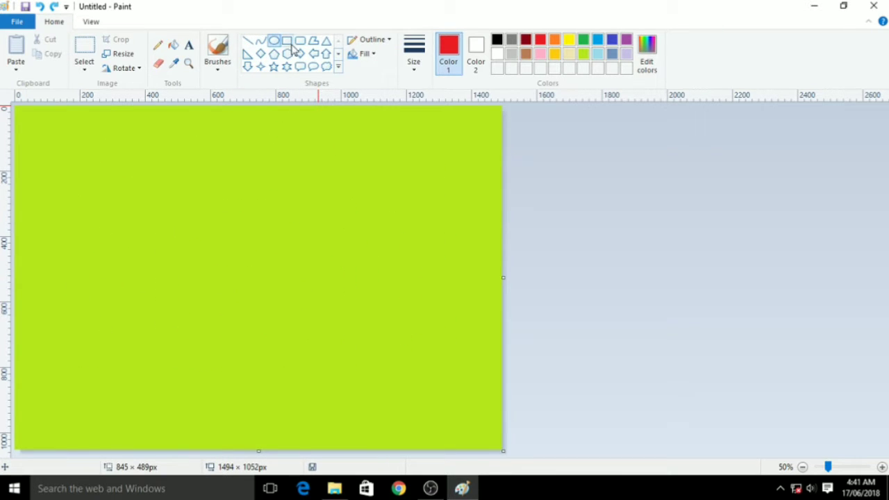
- Draw a red circle of about 317 × 311 px as a snowman's head in the upper middle of the canvas
left_click(338, 67)
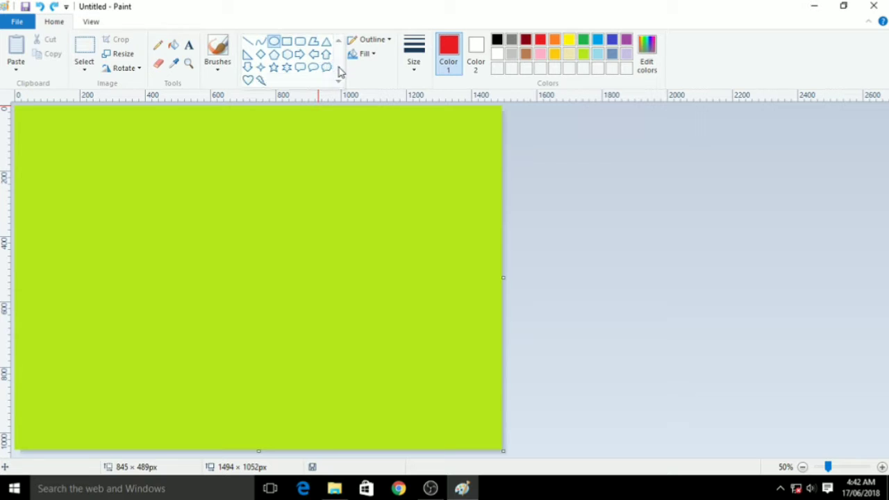
left_click(300, 41)
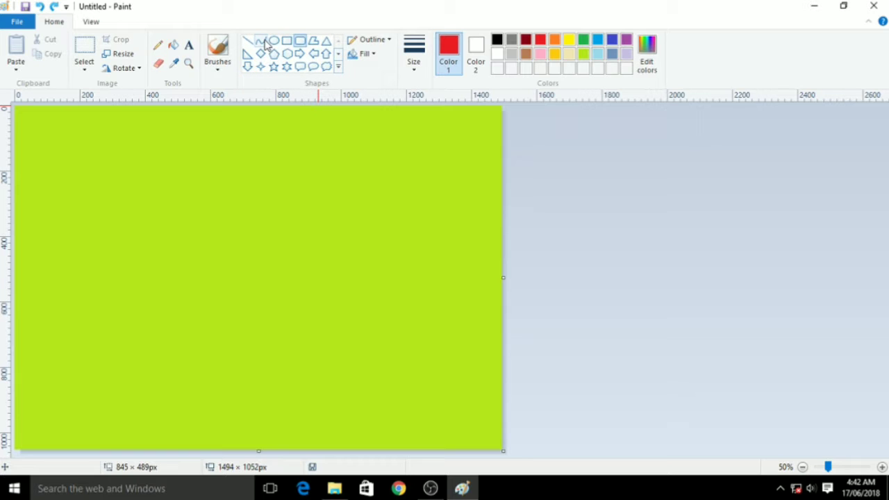
left_click(274, 43)
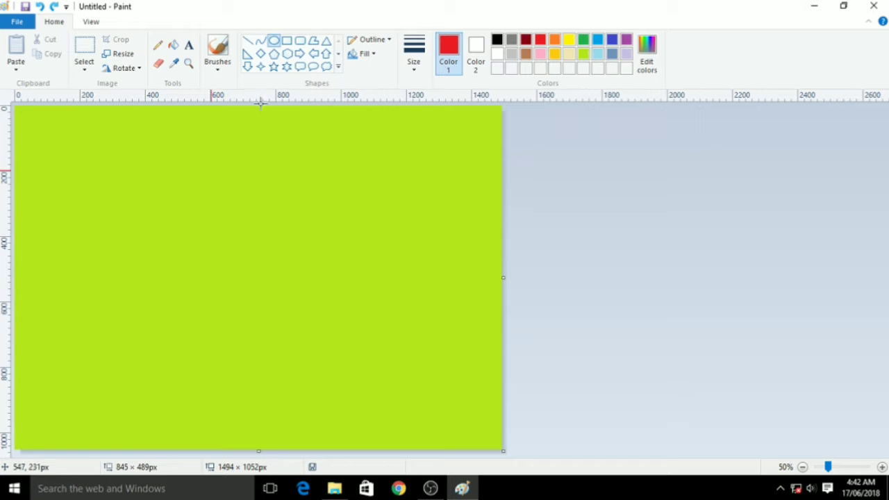
mouse_move(188, 159)
left_mouse_down()
mouse_move(275, 274)
mouse_move(291, 259)
left_mouse_up()
left_click_drag(230, 206, 227, 195)
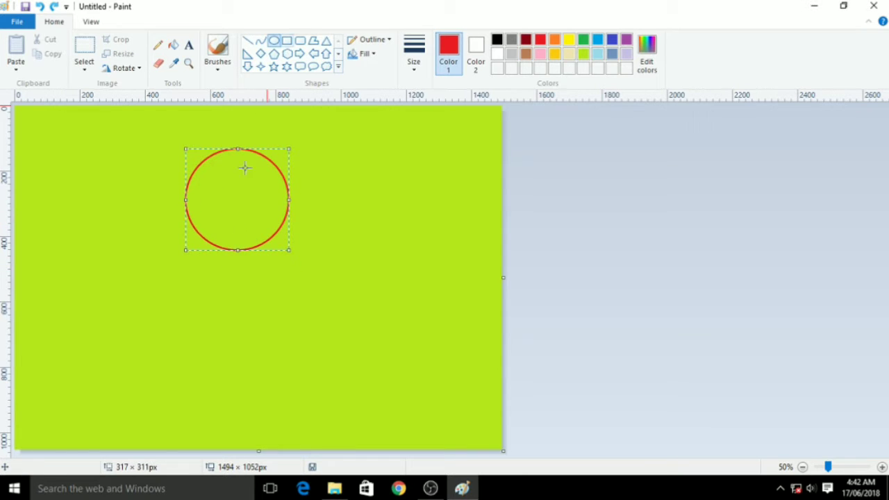
- Draw a red ellipse of about 459 × 415 px as the snowman's body and centre it directly beneath the head
left_click(169, 276)
left_click_drag(171, 252, 325, 390)
left_click_drag(257, 331, 244, 330)
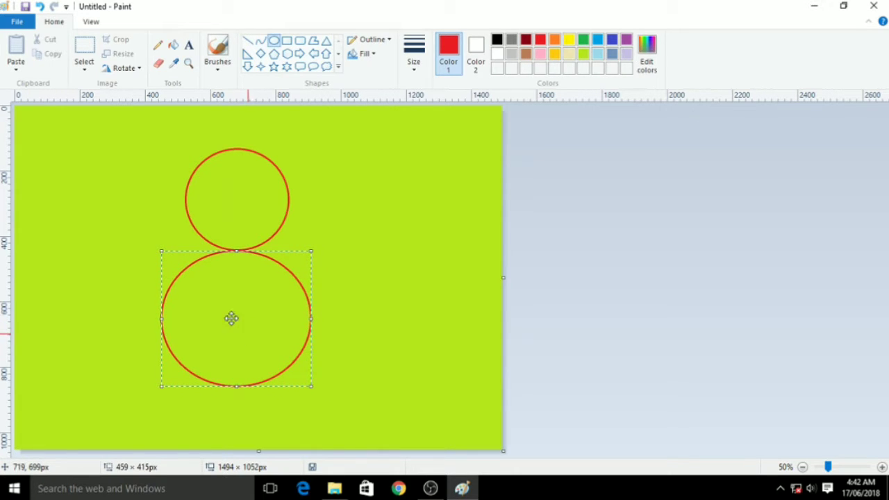
- Draw two straight red arms slanting up and outward from the body's shoulders, the left one about 145 × 81 px
left_click(247, 41)
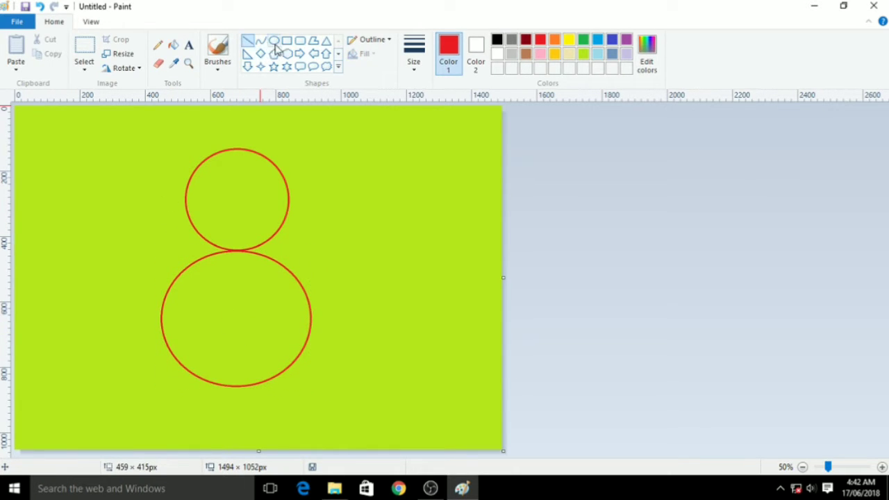
mouse_move(291, 270)
left_mouse_down()
mouse_move(353, 246)
mouse_move(335, 244)
left_mouse_up()
left_click_drag(178, 275, 130, 248)
- Draw a small red ellipse of about 51 × 65 px as the eye on the head's left side
left_click(273, 40)
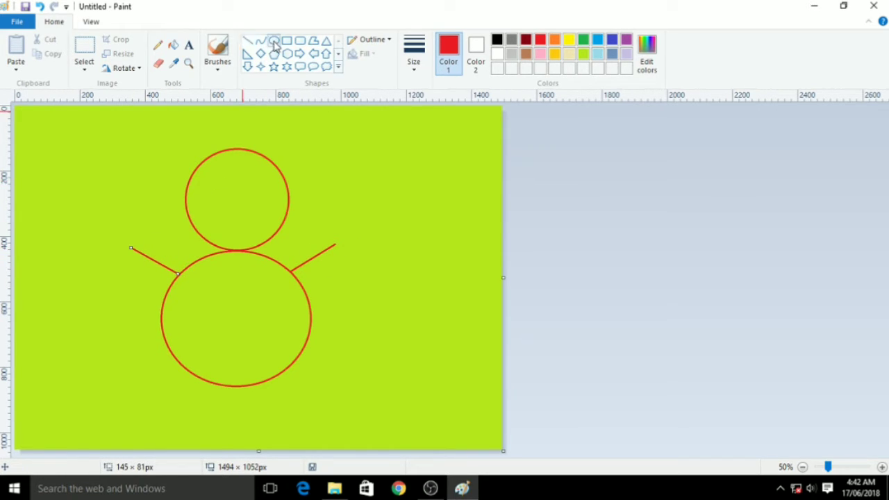
left_click_drag(202, 175, 212, 187)
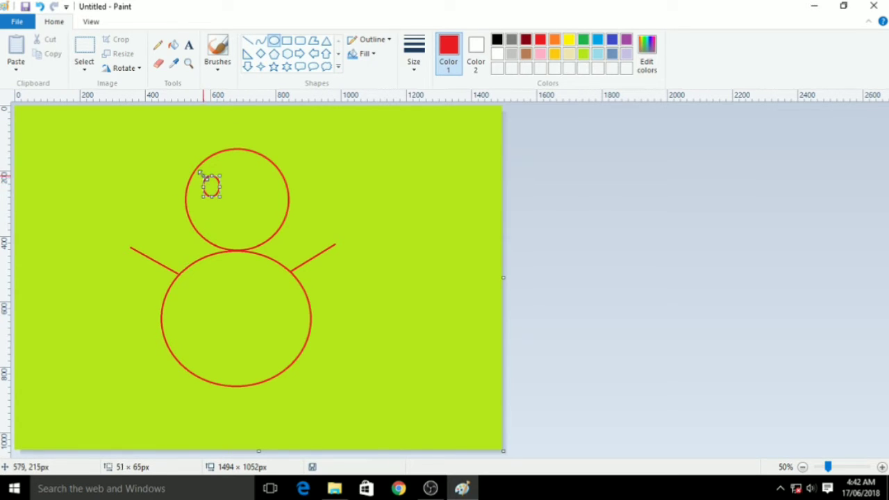
left_click(266, 188)
left_click_drag(236, 189, 269, 209)
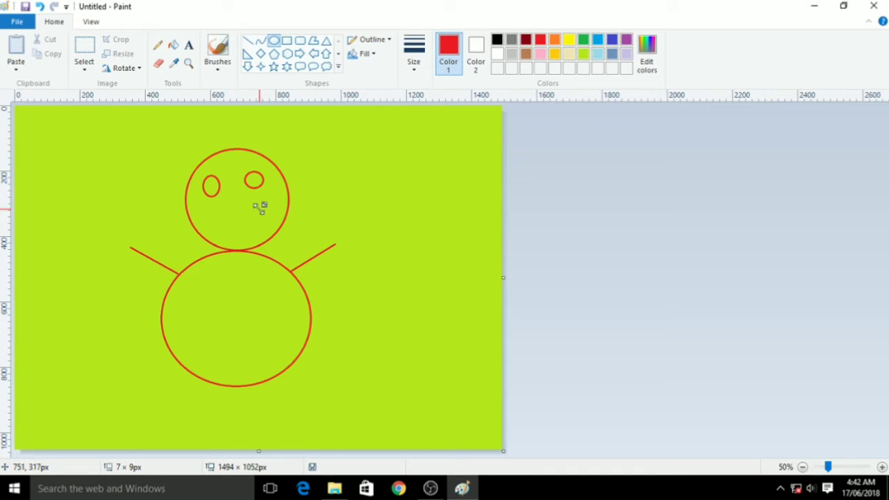
key("ctrl+z")
key("ctrl+z")
- Draw a red ellipse of about 57 × 65 px as the snowman's right eye
left_click_drag(241, 174, 260, 196)
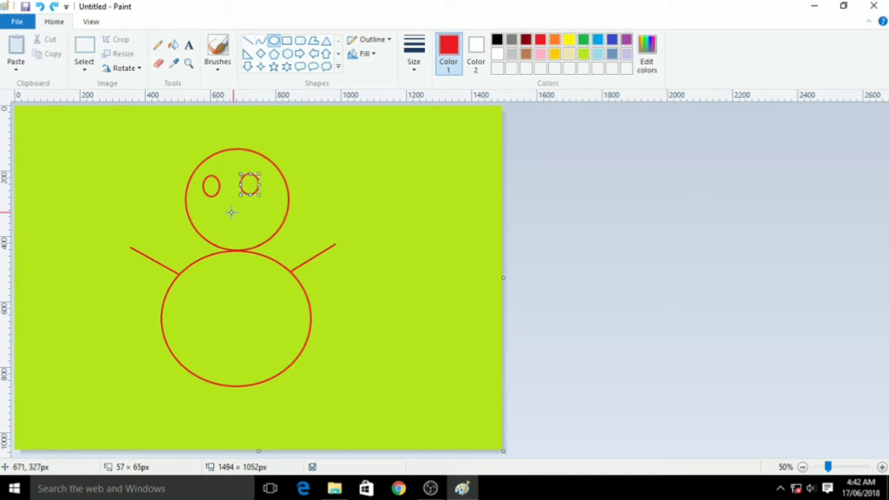
- Outline a long pointed nose extending left past the head with red lines, the upper edge about 201 × 39 px, and close both ends
left_click(338, 67)
left_click(247, 41)
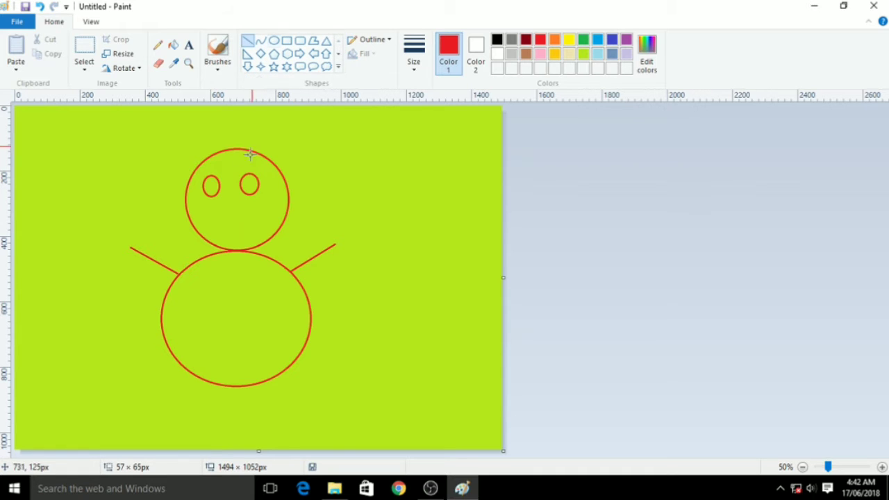
left_click_drag(234, 201, 169, 213)
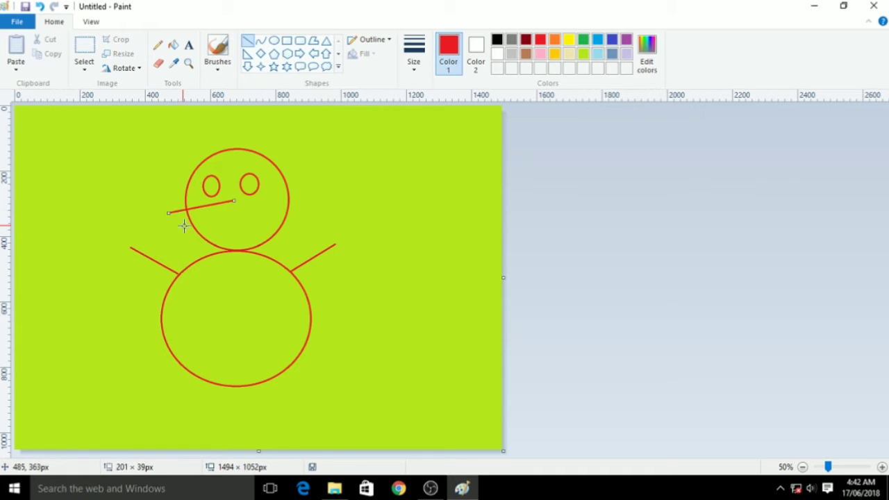
left_click(210, 218)
left_click_drag(231, 215, 173, 212)
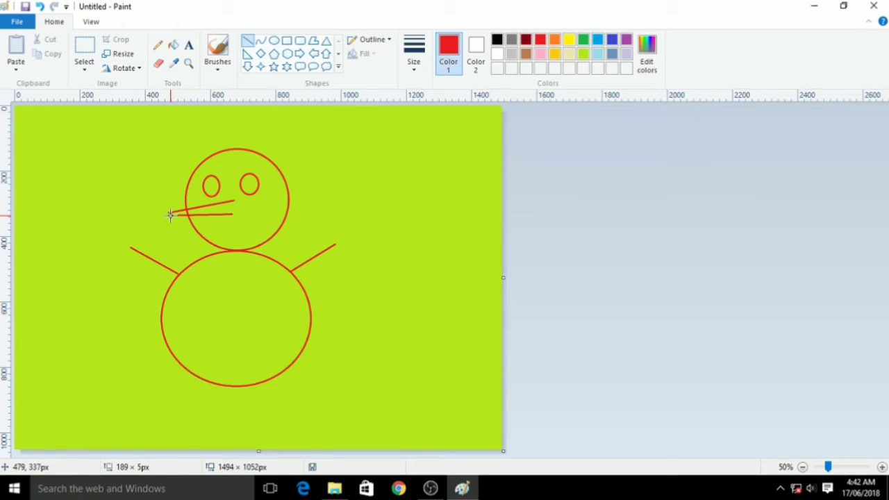
left_click_drag(232, 201, 227, 217)
left_click_drag(169, 212, 173, 216)
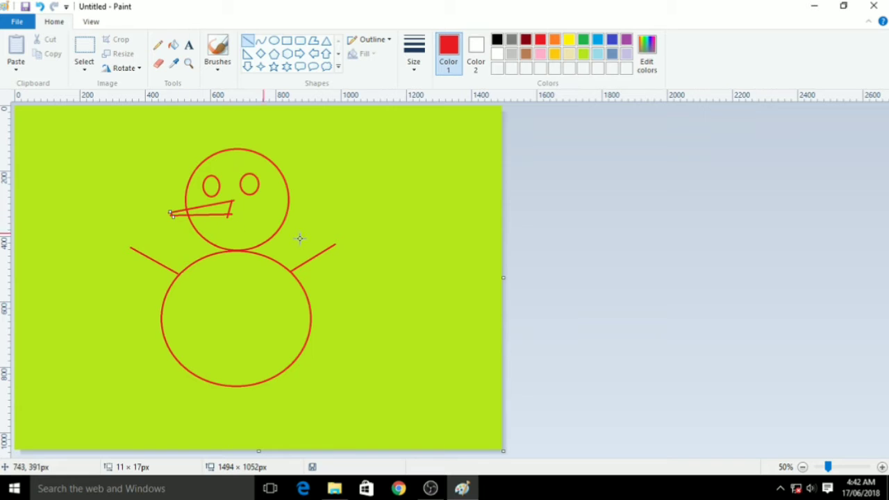
- Draw a red curved smile about 171 px wide below the nose
left_click(261, 41)
mouse_move(208, 223)
left_mouse_down()
mouse_move(263, 222)
mouse_move(228, 224)
mouse_move(237, 248)
mouse_move(219, 244)
mouse_move(242, 240)
left_mouse_up()
- Try the two thickest brush sizes and dab a red mark inside the right eye with the second-thickest
left_click(217, 50)
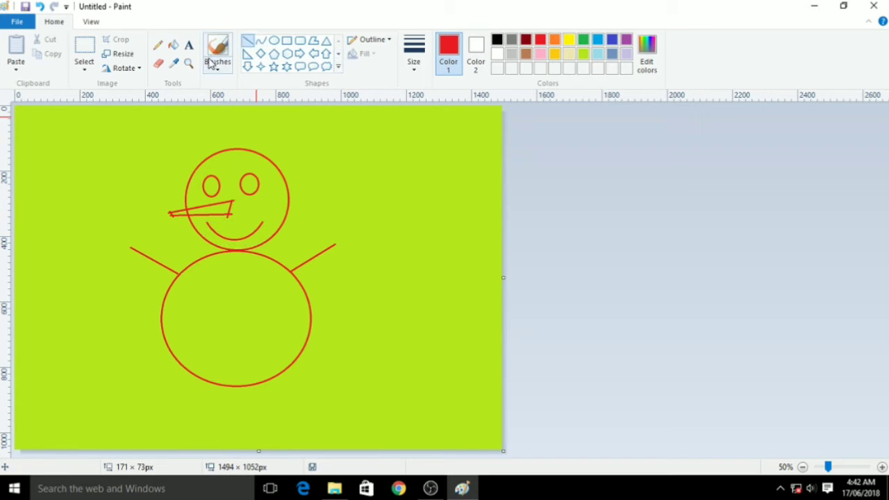
left_click(413, 64)
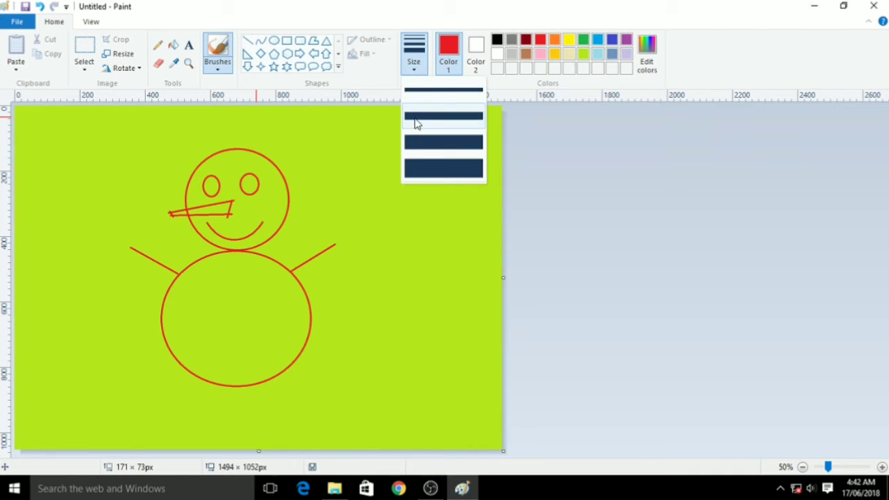
left_click(419, 167)
left_click(413, 64)
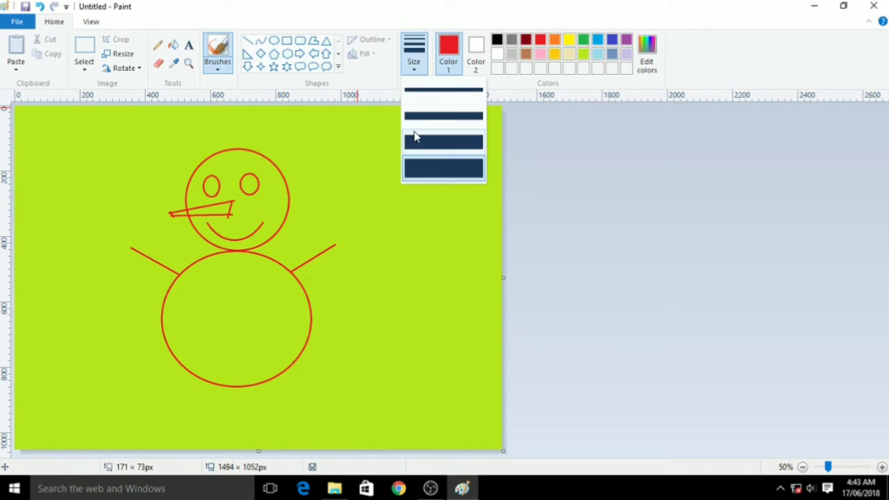
left_click(415, 138)
left_click(247, 186)
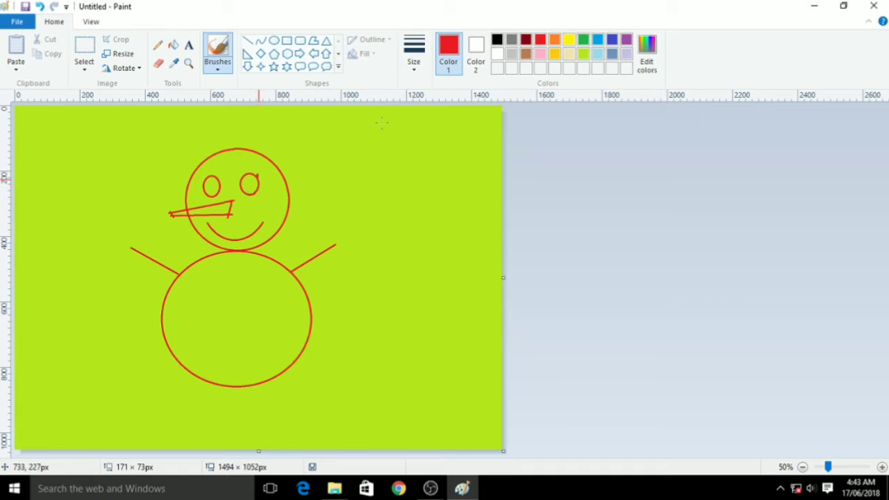
- Paint black pupils inside both eyes using the basic brush at its third size
left_click(497, 39)
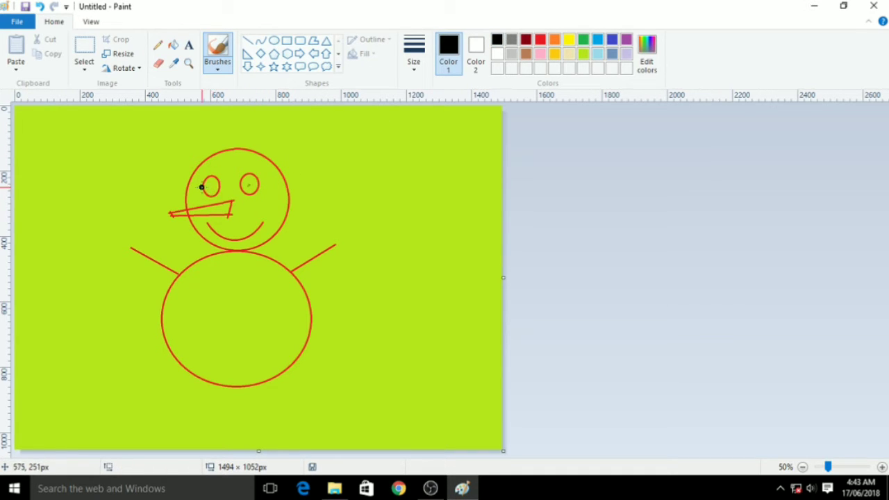
left_click(217, 67)
left_click(218, 89)
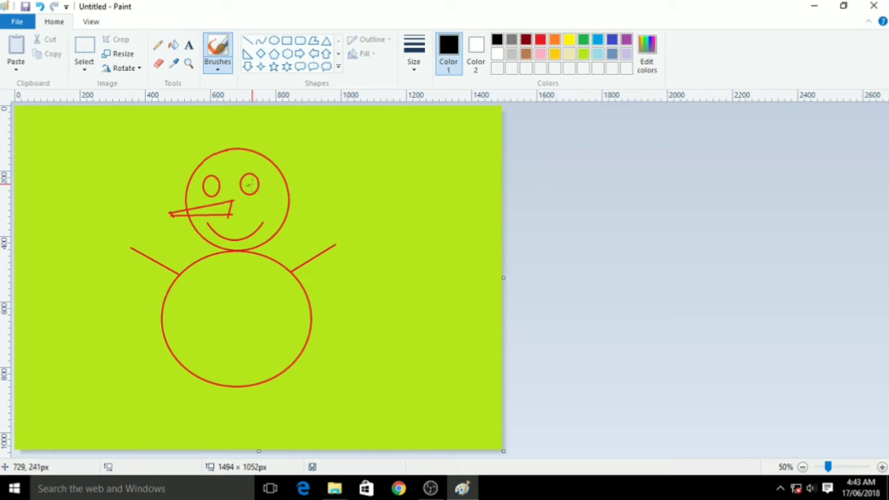
left_click(414, 69)
left_click(419, 142)
left_click(414, 64)
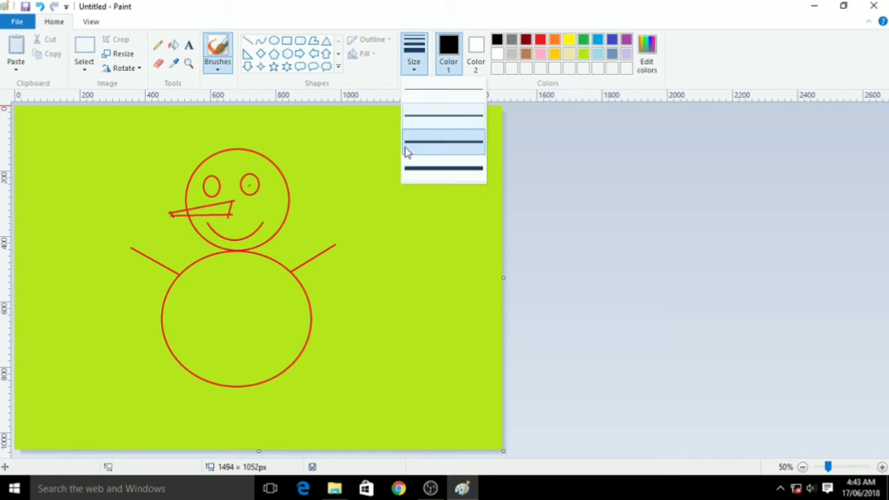
left_click(347, 184)
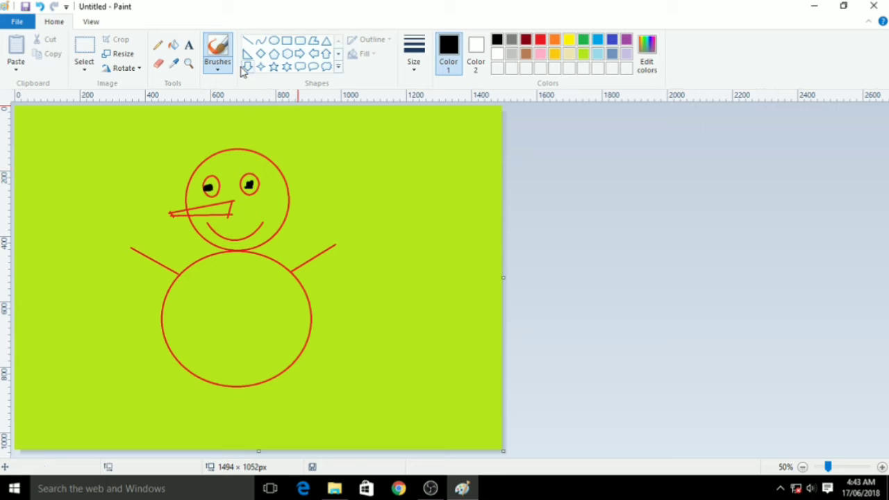
- Fill the snowman's eyes, head and body with white and the canvas background with light turquoise
left_click(173, 46)
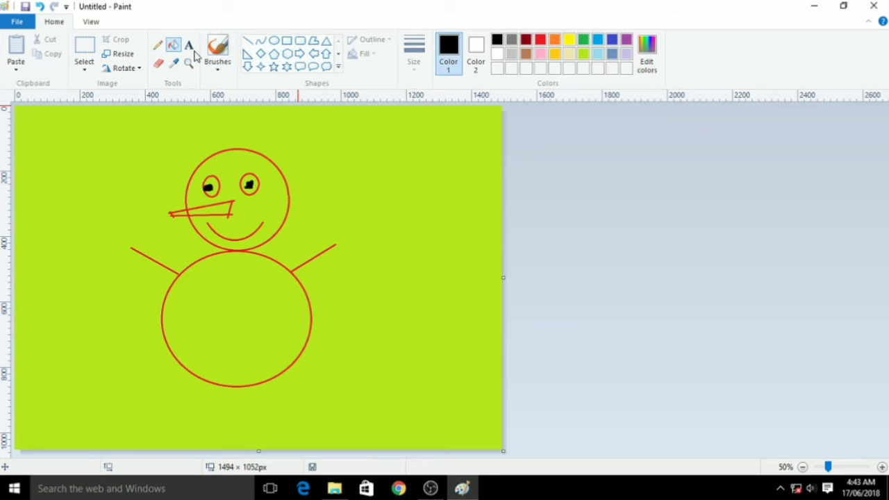
left_click(497, 54)
left_click(215, 185)
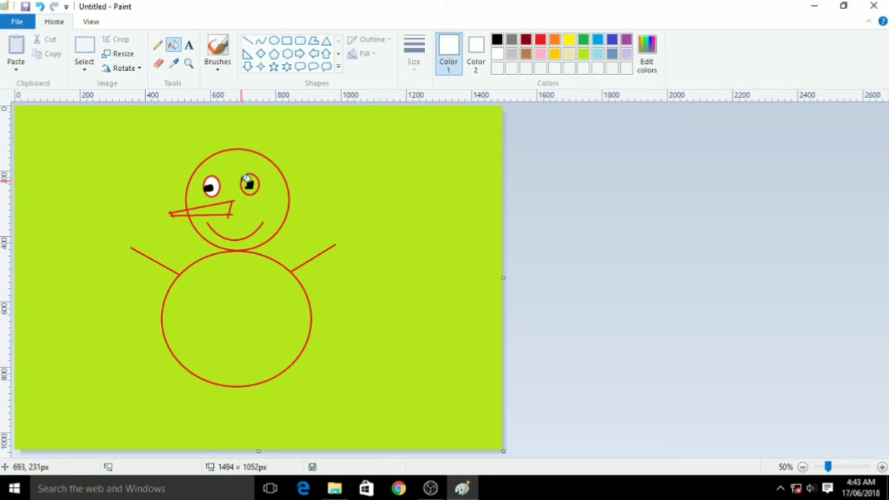
left_click(256, 174)
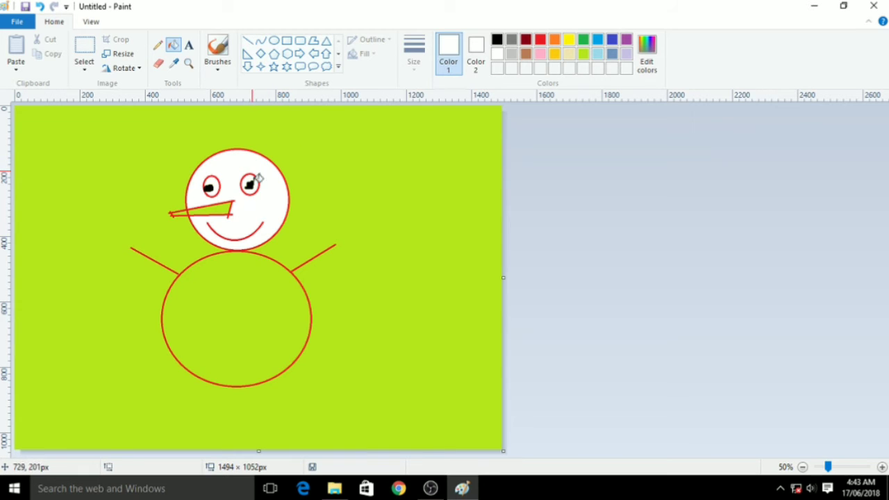
left_click(254, 276)
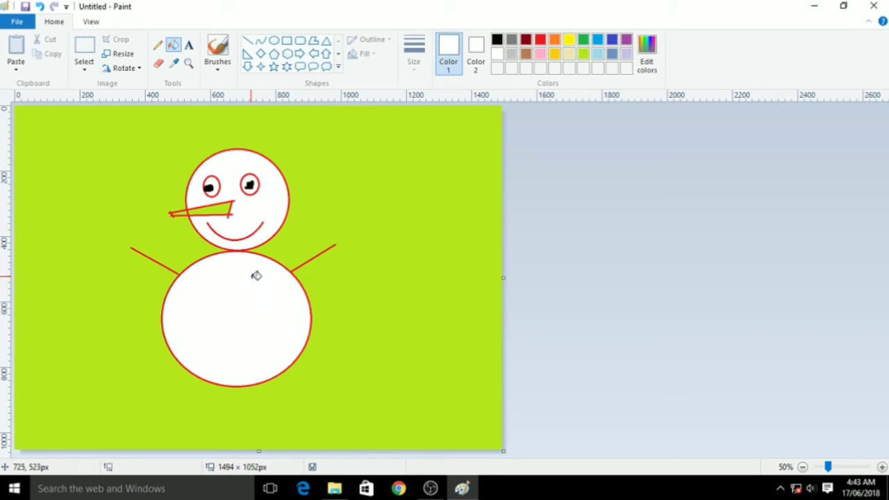
left_click(596, 55)
left_click(383, 166)
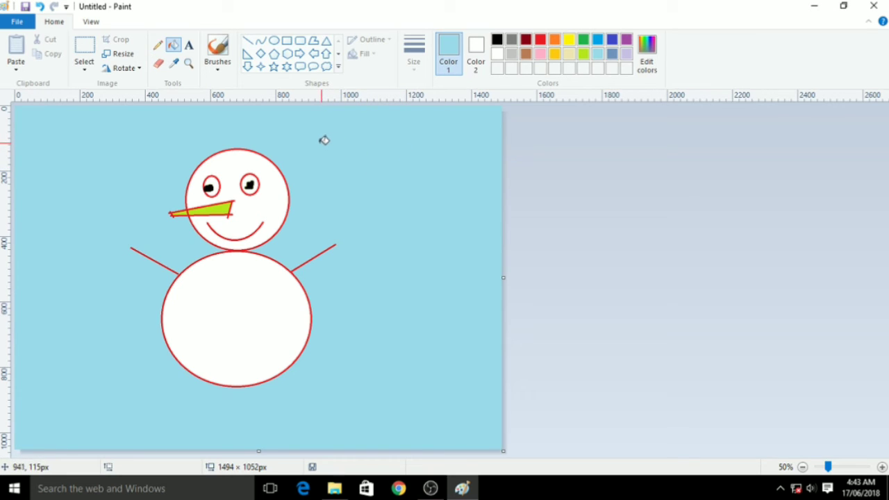
left_click(88, 24)
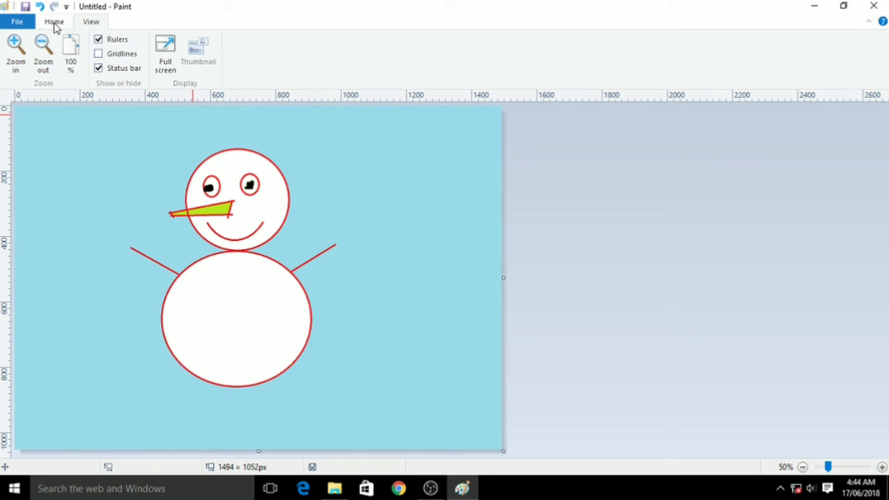
left_click(55, 24)
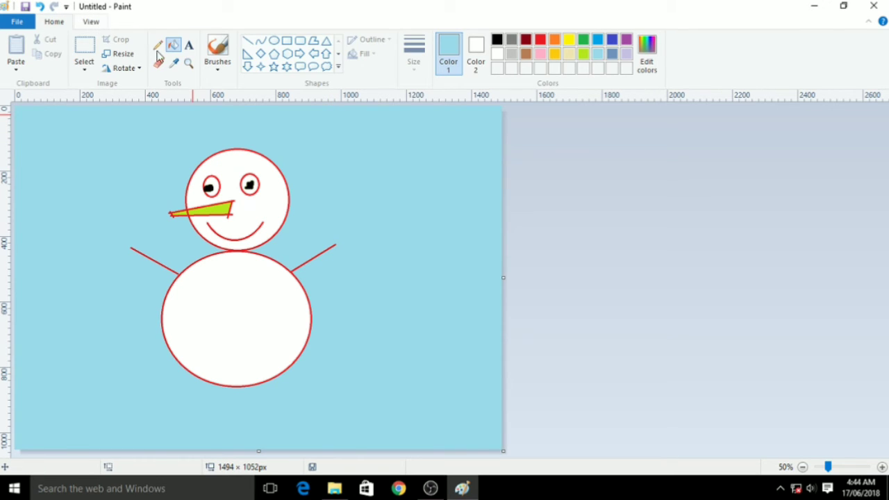